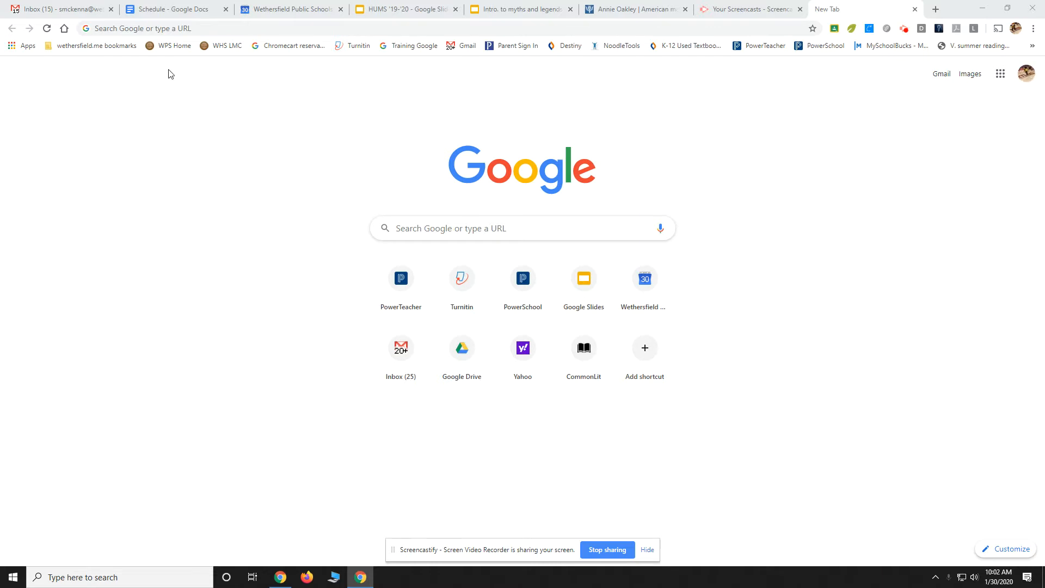
Open the noodletools.com website and sign in with the Google account
click(199, 29)
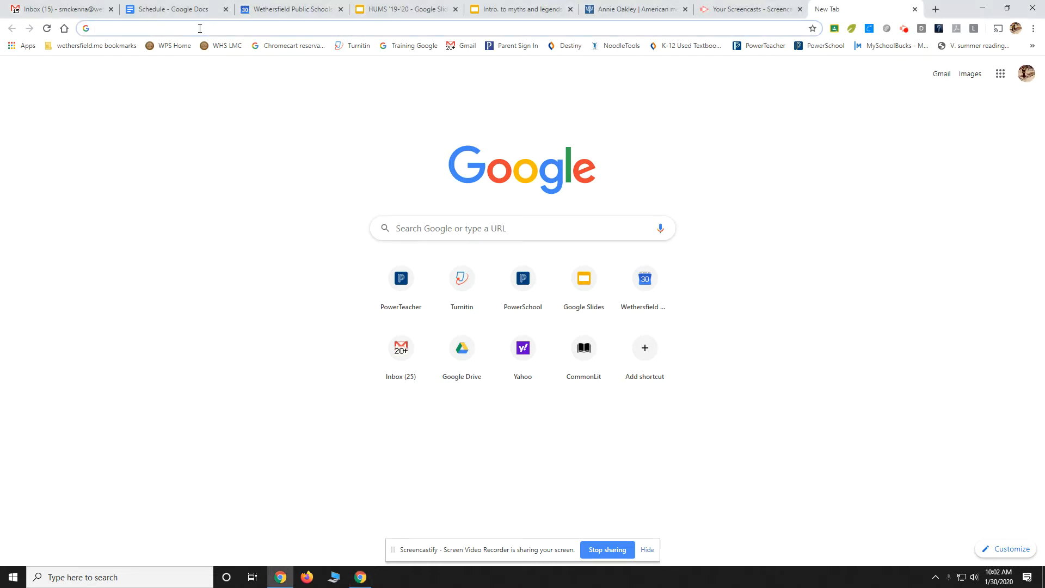
text(noo)
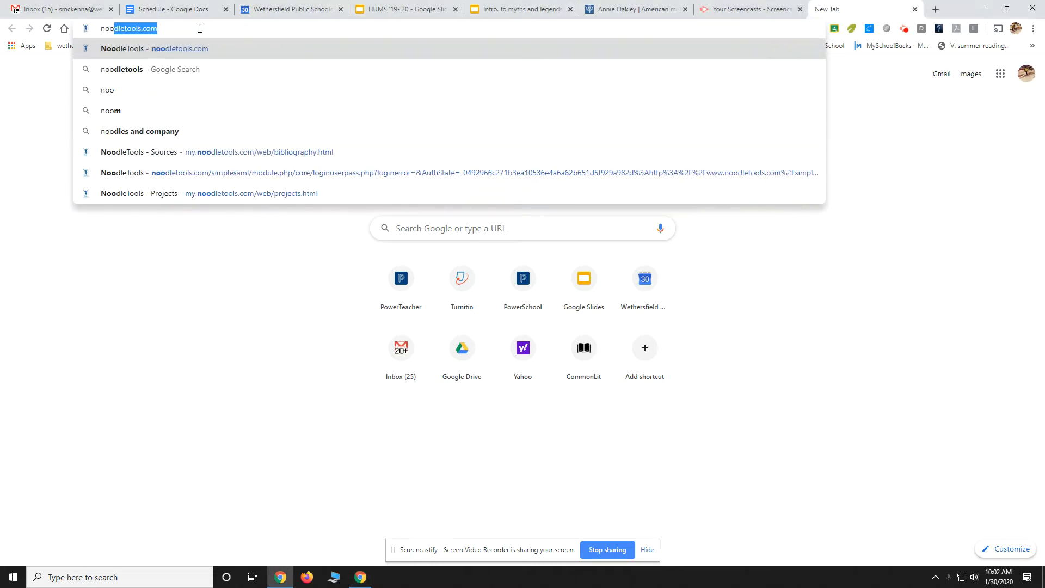
key(Return)
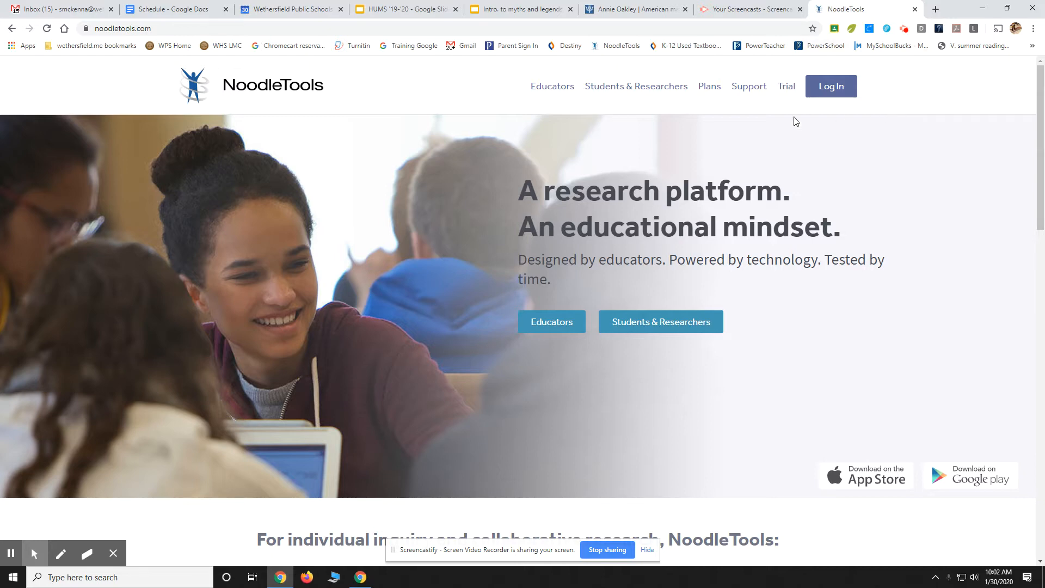
click(845, 93)
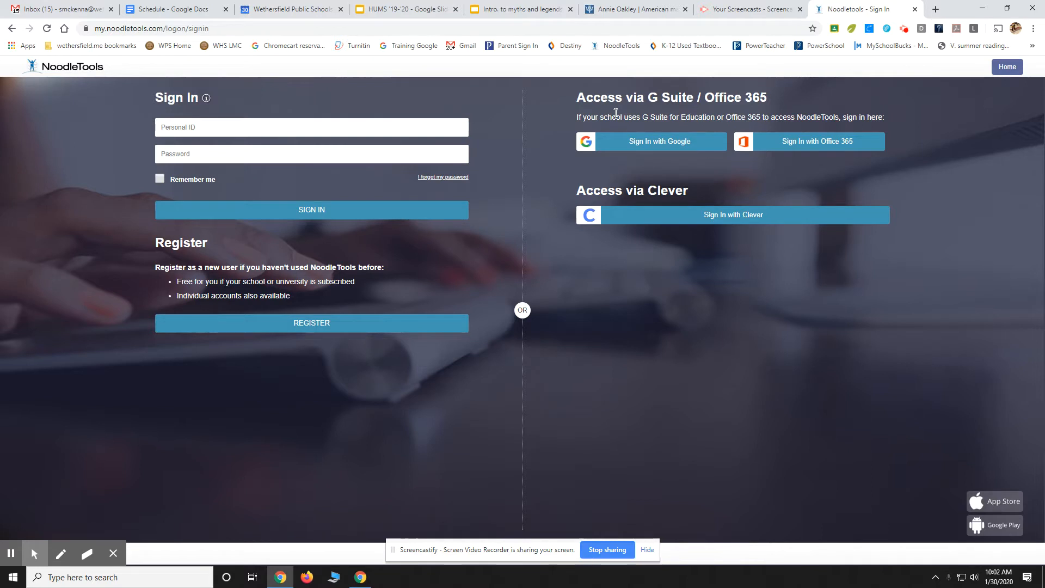
click(619, 147)
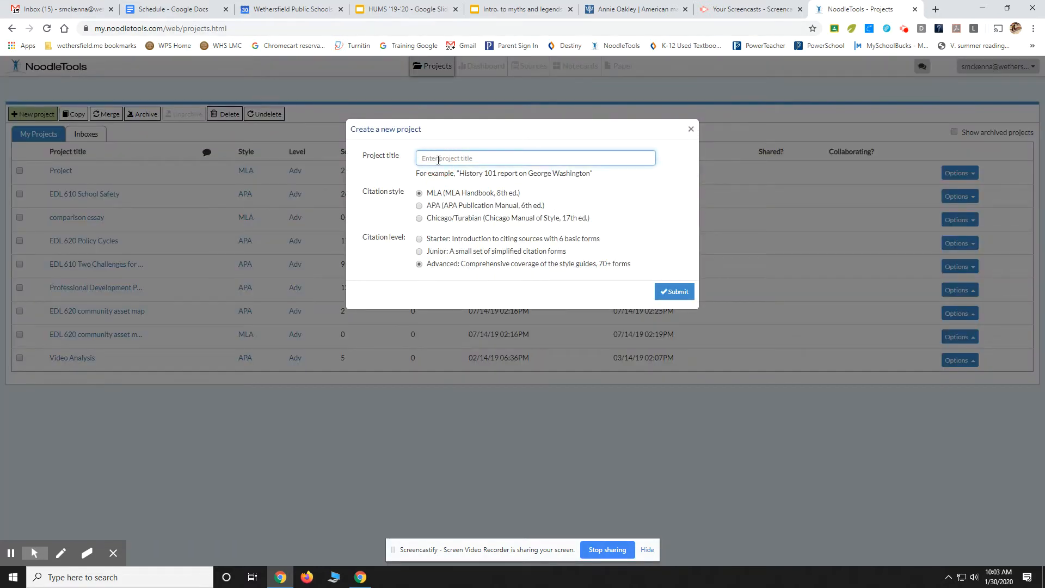
Create a new project titled "Project I" with MLA citation style and the Advanced citation level
text(Project)
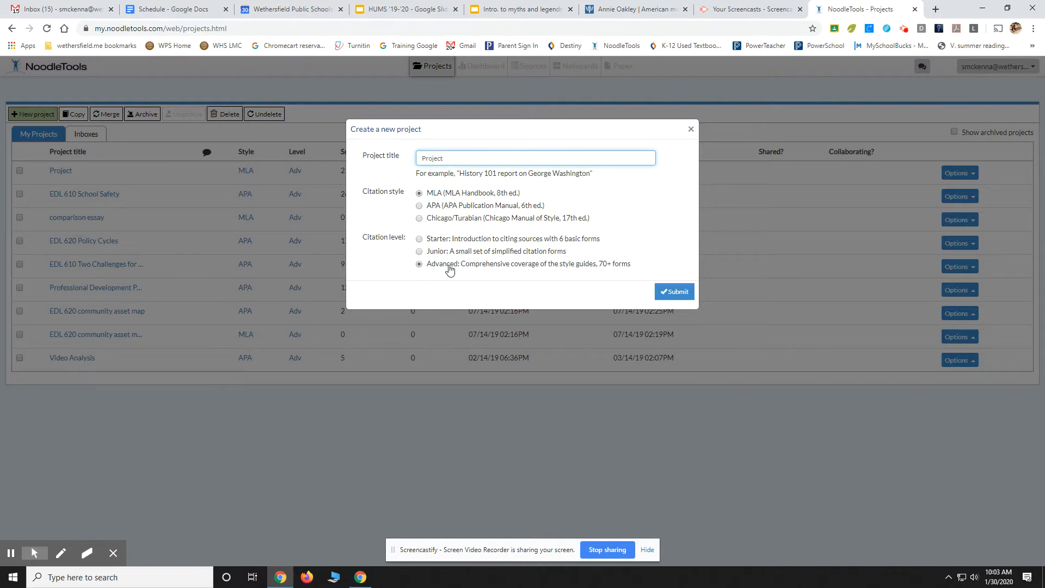
click(674, 298)
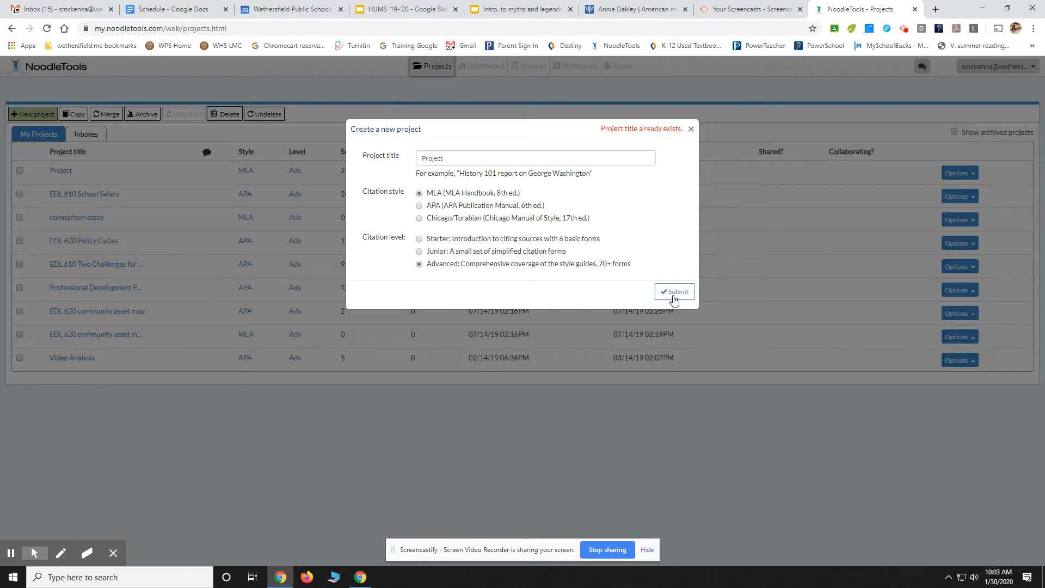
click(505, 153)
text(I)
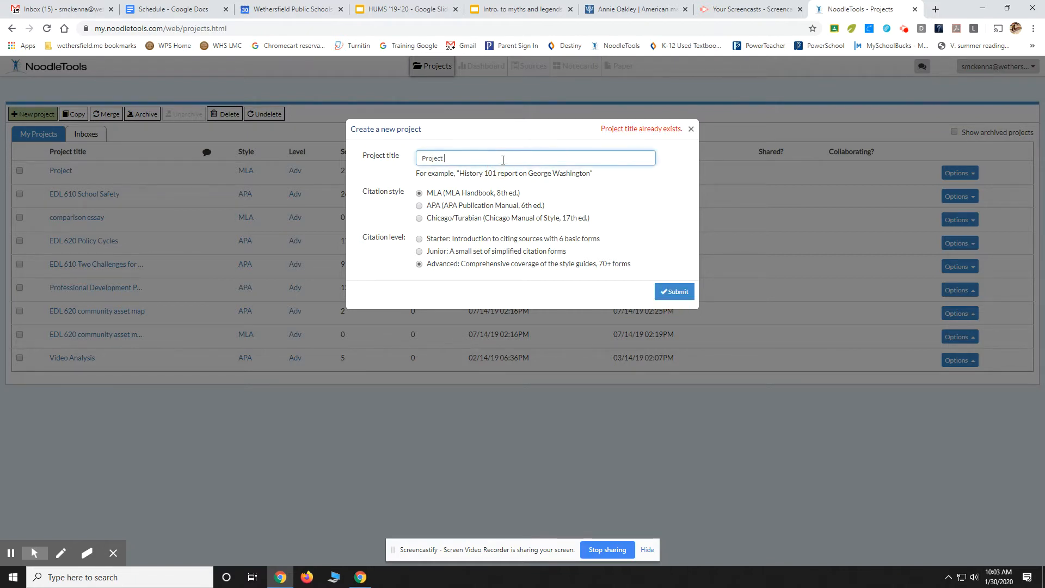
click(665, 291)
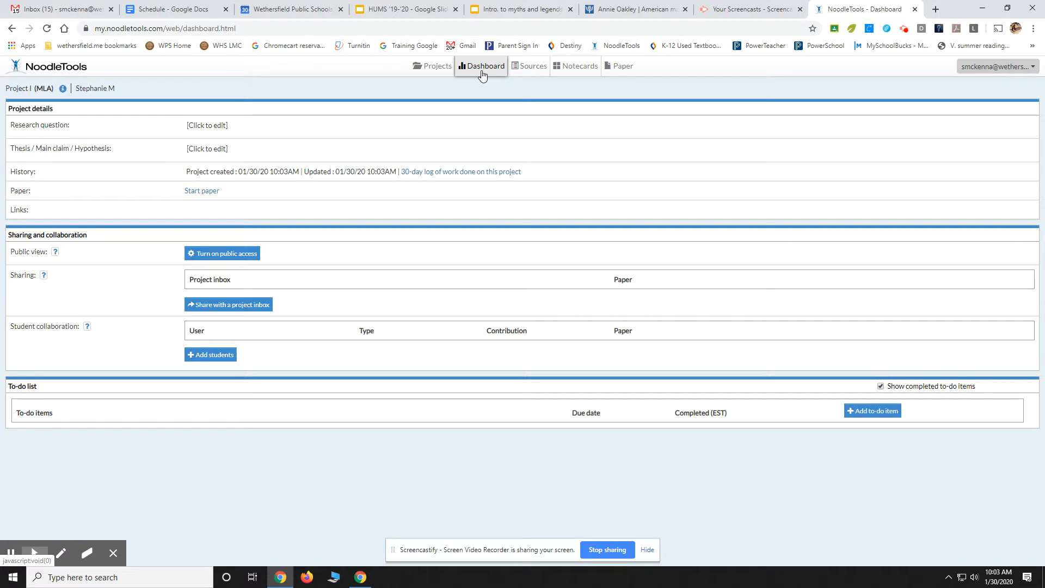
Start a new citation in the project's sources for a print or in-hand book
click(531, 72)
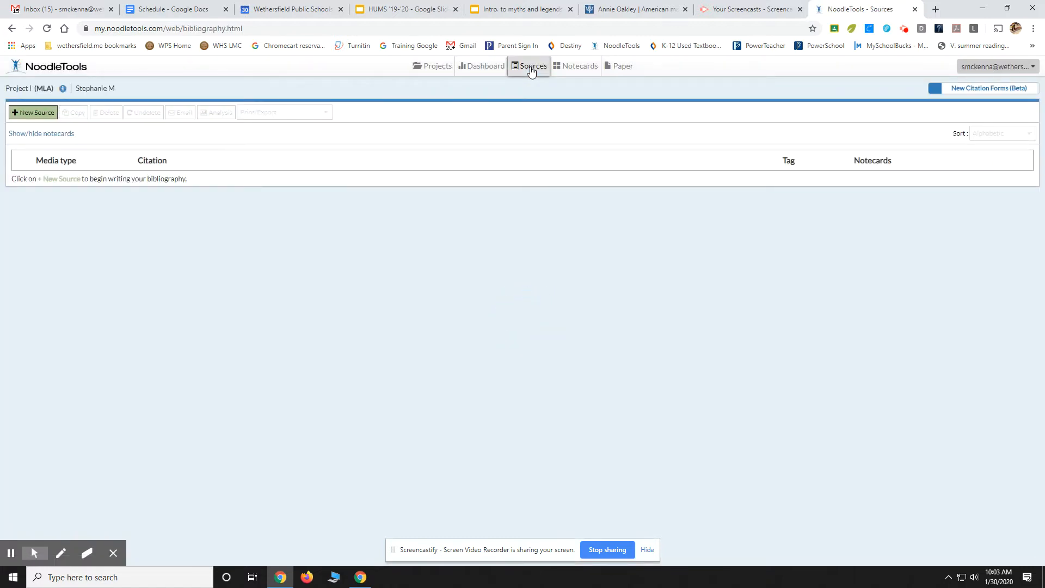
click(28, 116)
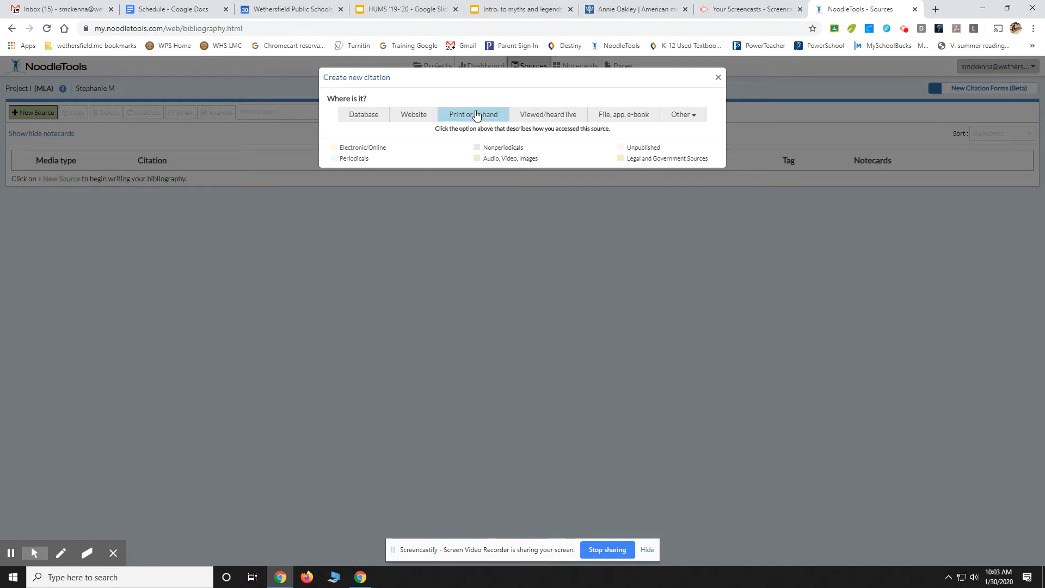
click(476, 115)
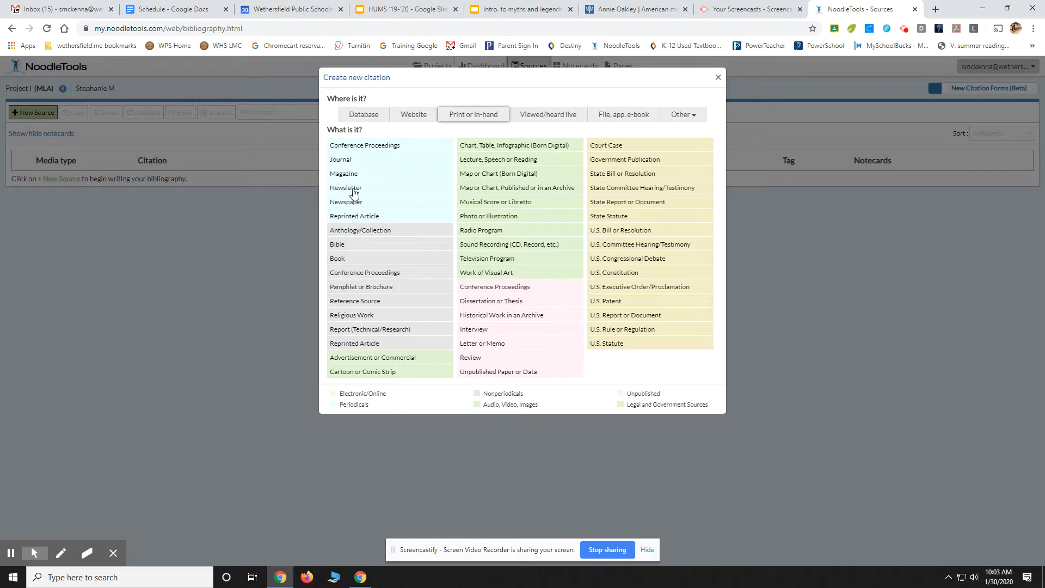
click(335, 259)
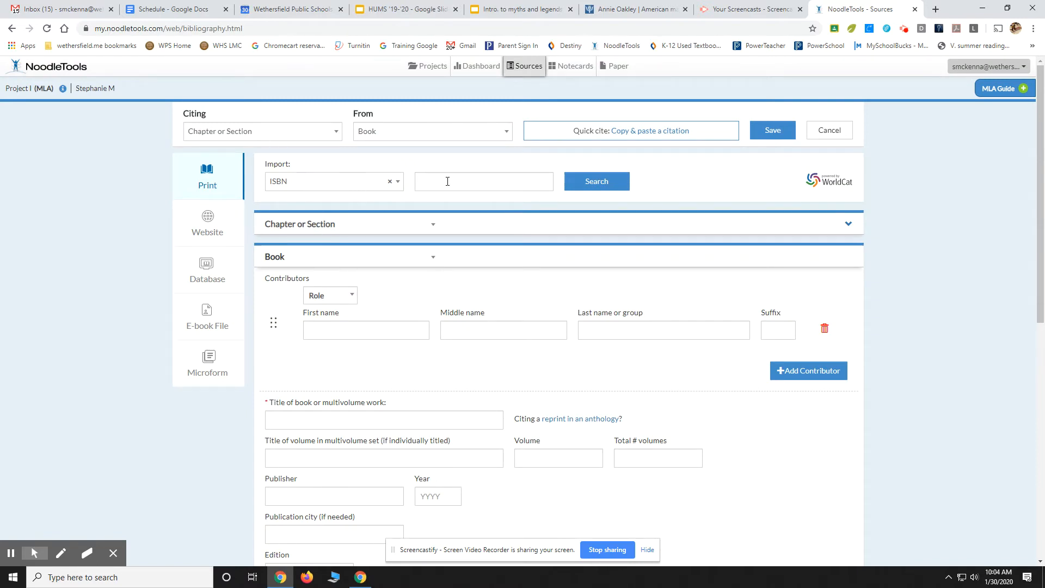
Set the book contributor's role to Author and enter Harper Lee as first and last name
scroll(413, 278, down, 1)
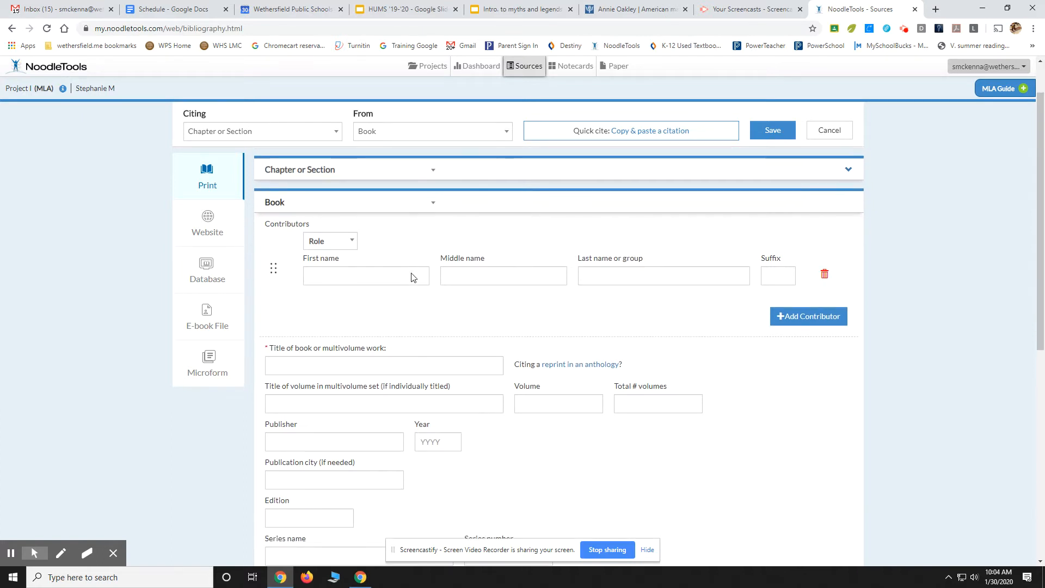
click(351, 244)
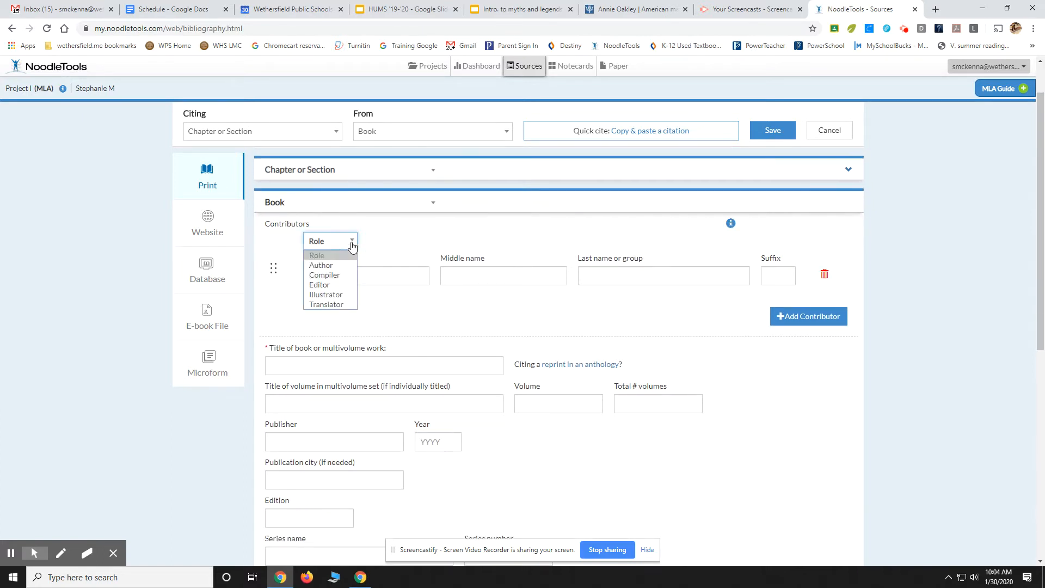
click(336, 269)
click(336, 281)
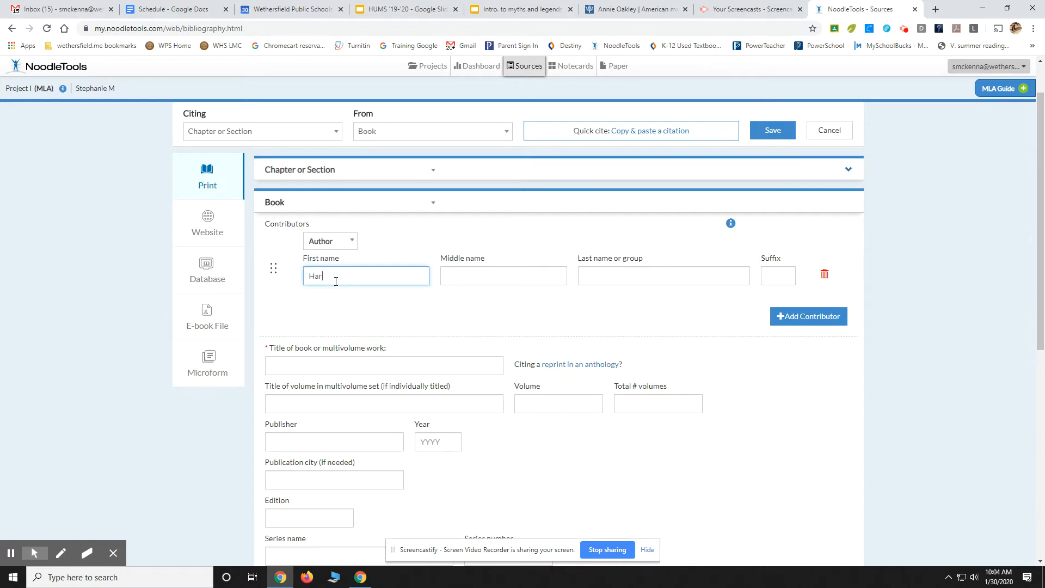
key(Tab)
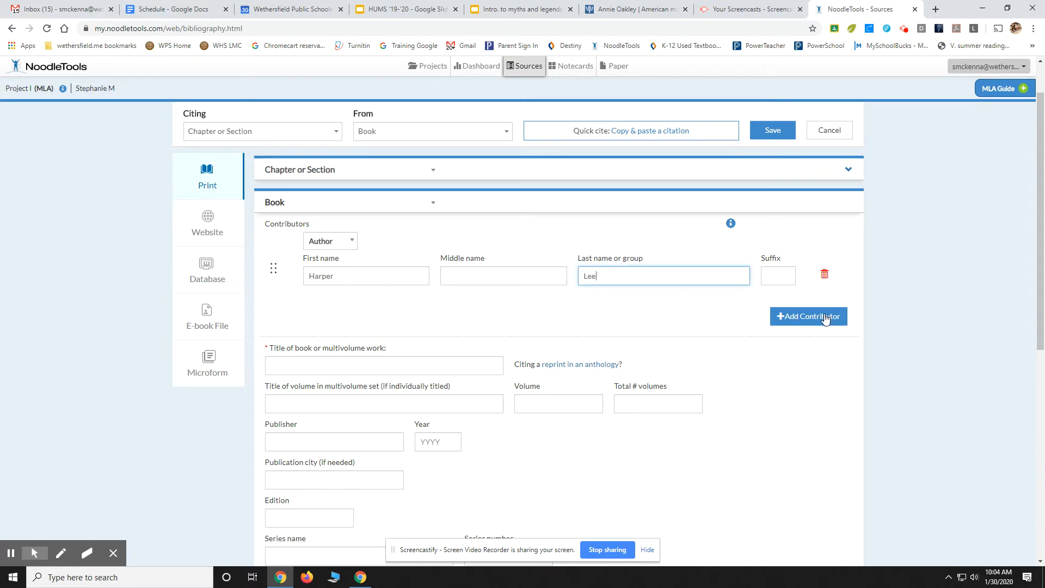
Enter the book title "To Kill a Mockingbird", the publisher Harper Perennial and the year 1960
click(353, 369)
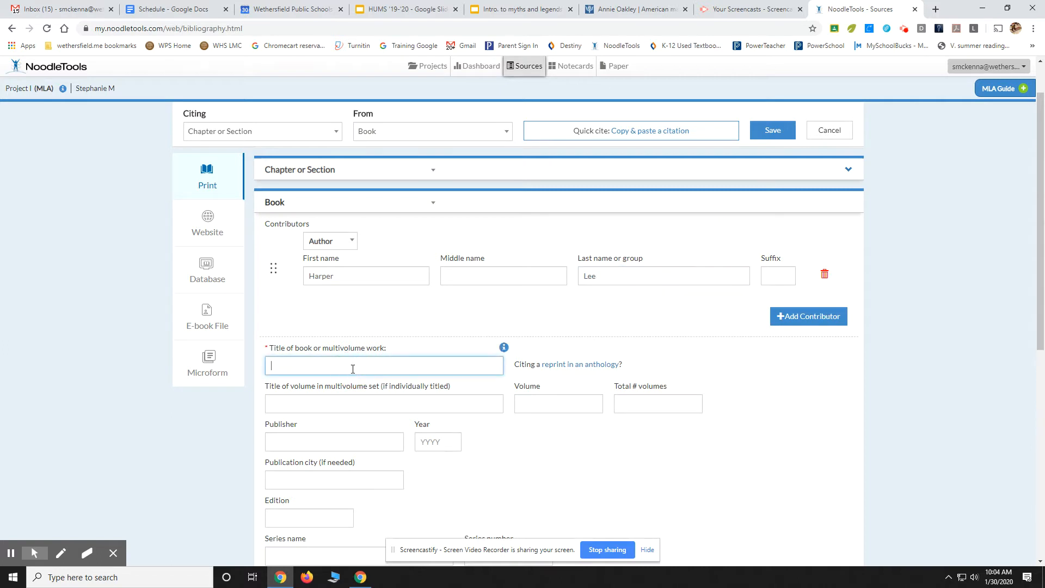
text(To Kill a Mockingbird)
click(305, 448)
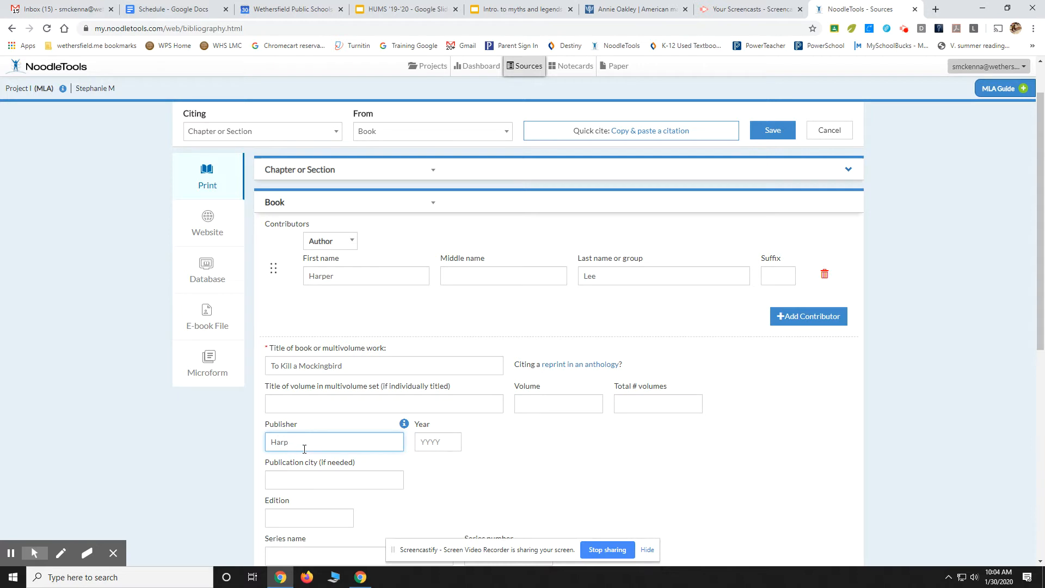
text(Harper Perennial)
click(430, 444)
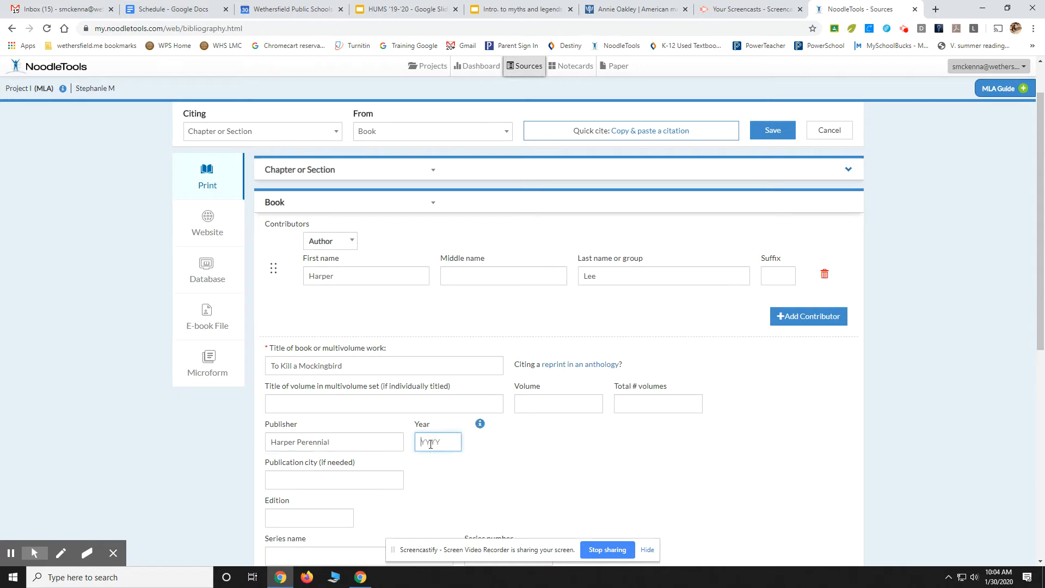
text(1960)
Set the publication city to New York City and save the book citation
click(290, 481)
text(N)
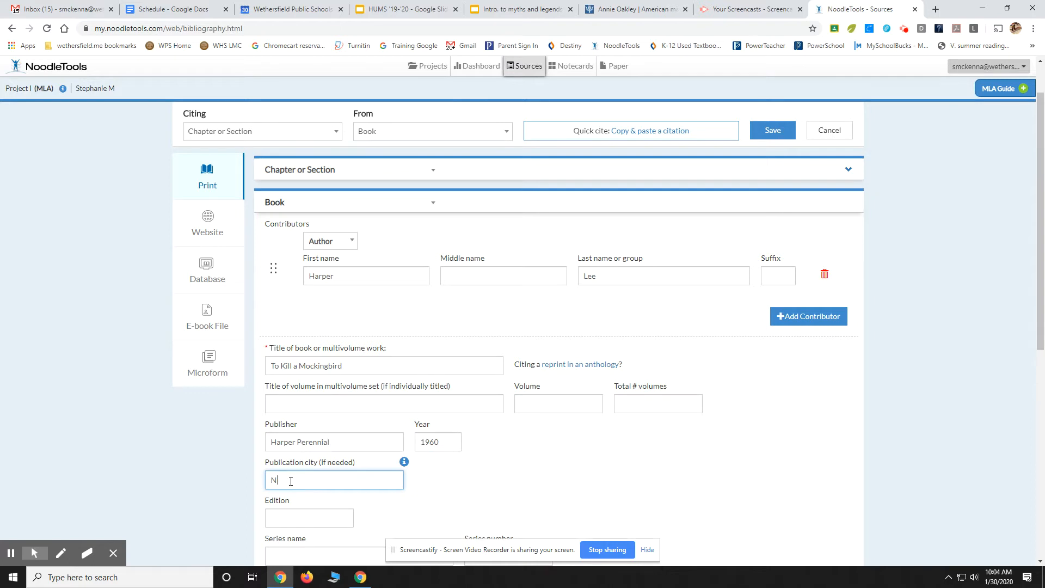
text(ew York City)
click(488, 473)
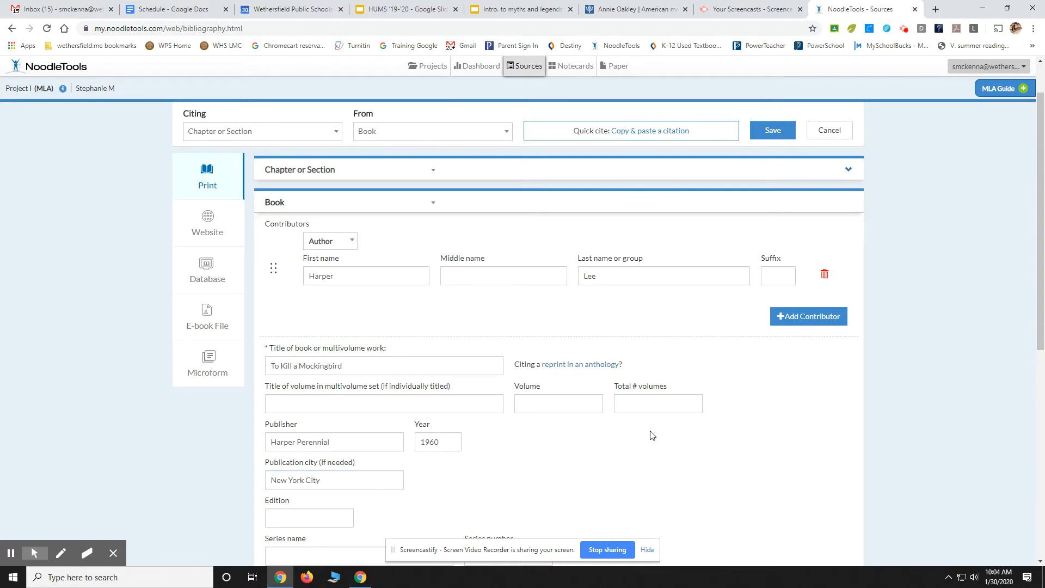
scroll(652, 436, down, 3)
scroll(652, 436, down, 3)
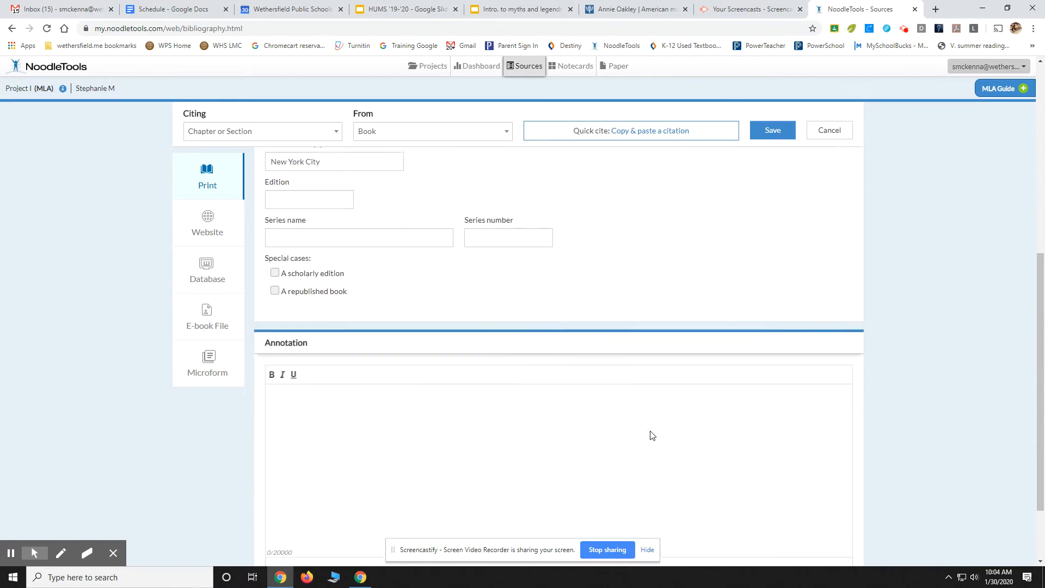
scroll(702, 388, up, 2)
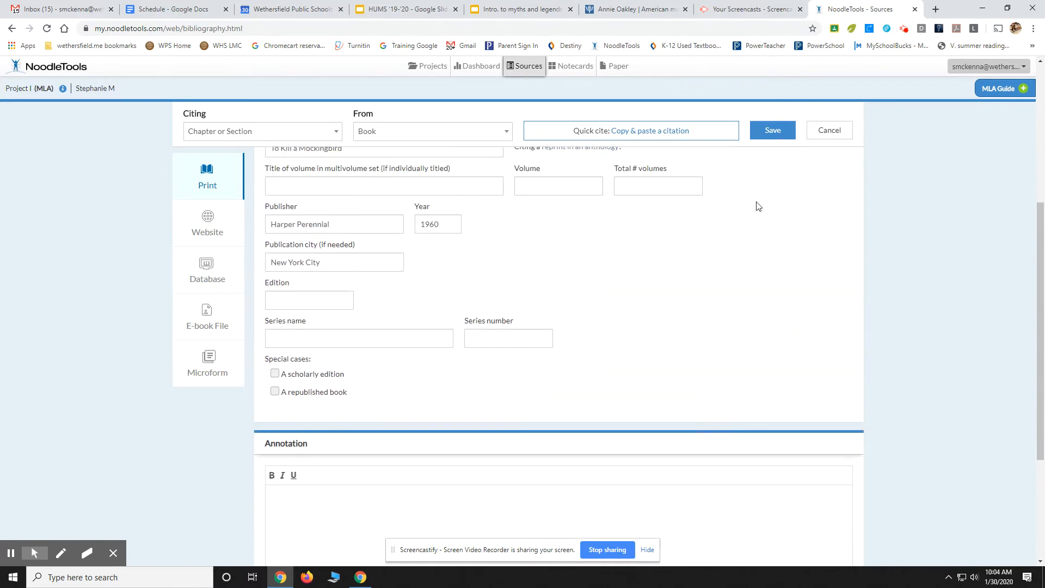
click(762, 129)
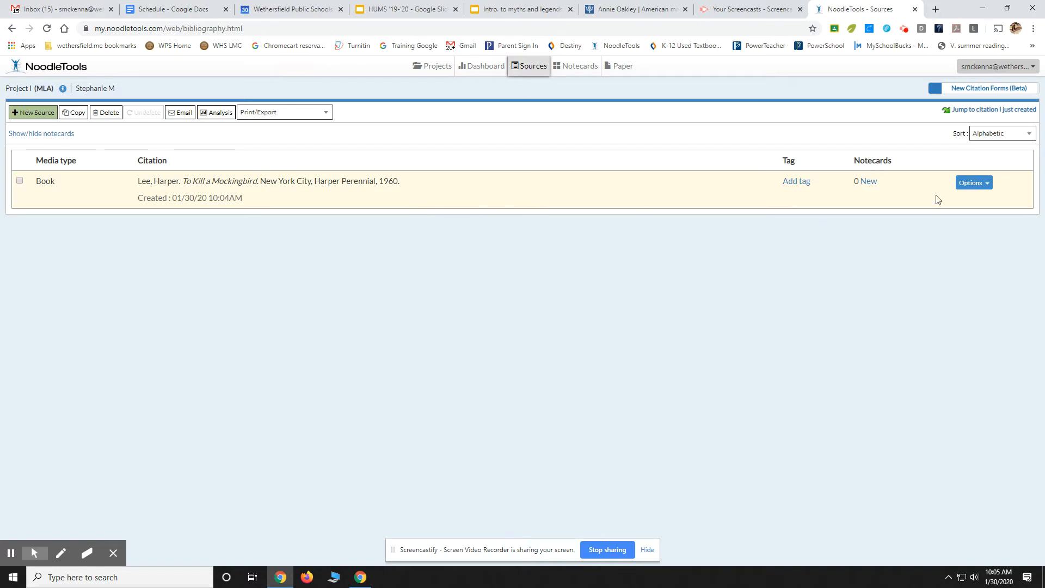
View the in-text reference example for the To Kill a Mockingbird source, customizing it with page number 22
click(986, 185)
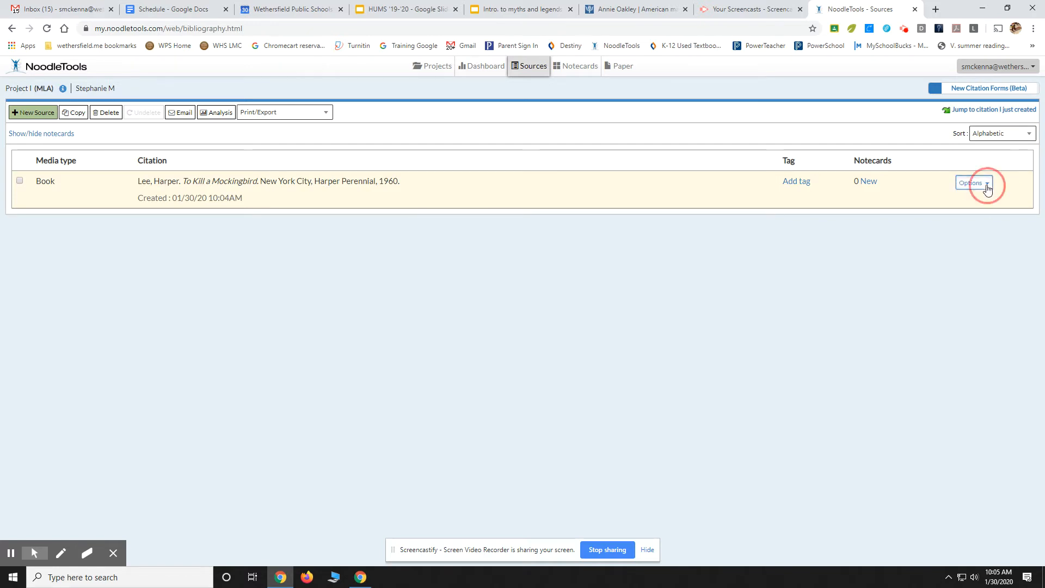
click(988, 241)
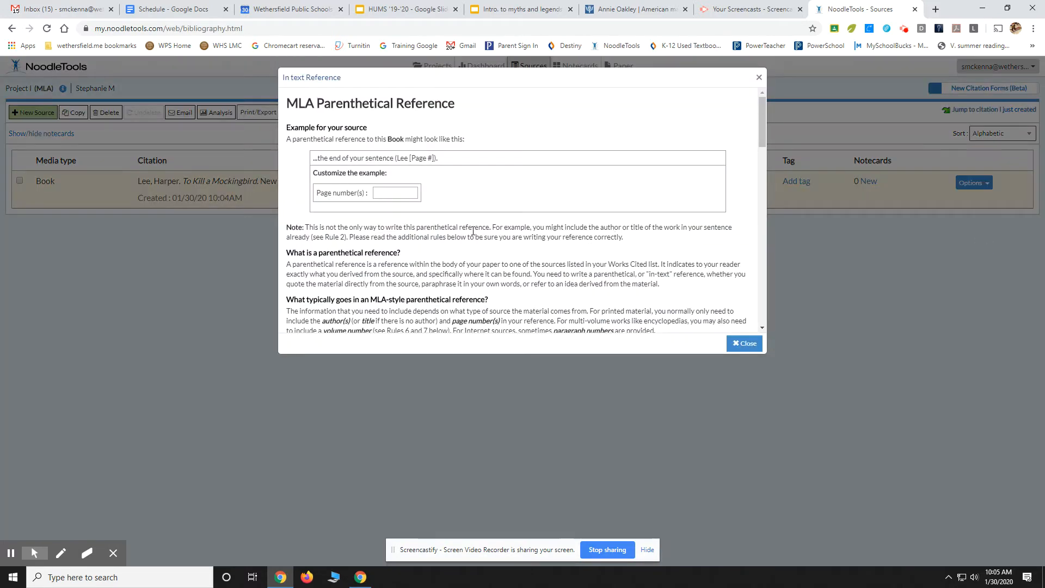
click(407, 195)
text(22)
drag(421, 160, 394, 158)
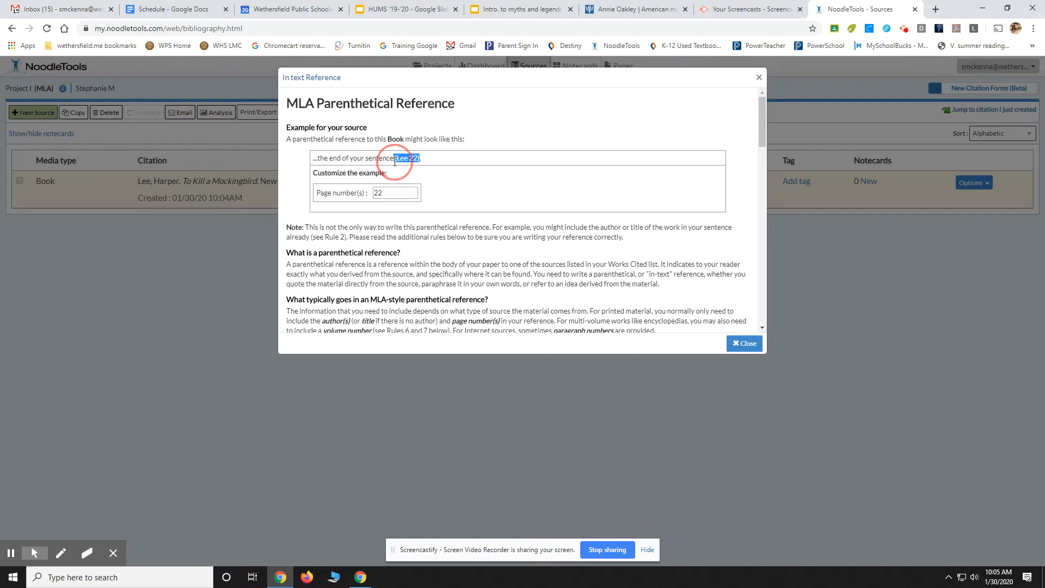
click(568, 208)
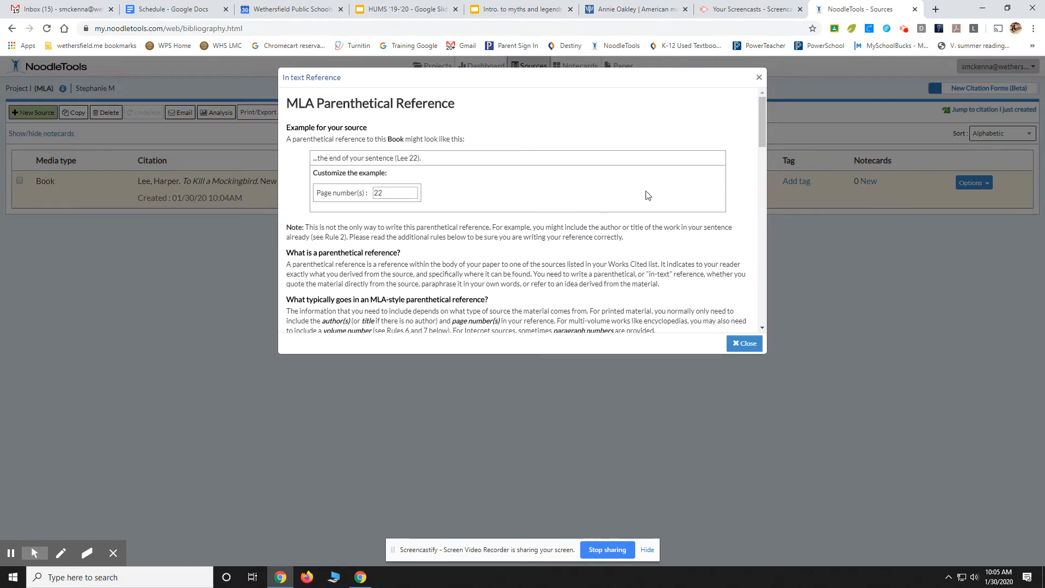
click(746, 344)
Start another new citation for a second print book
click(31, 118)
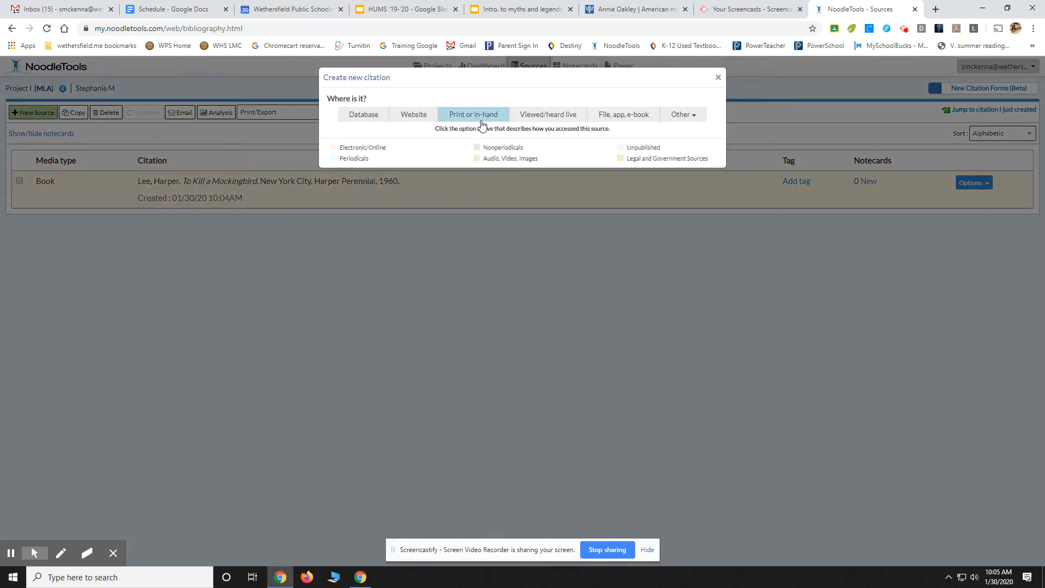
click(481, 125)
click(343, 260)
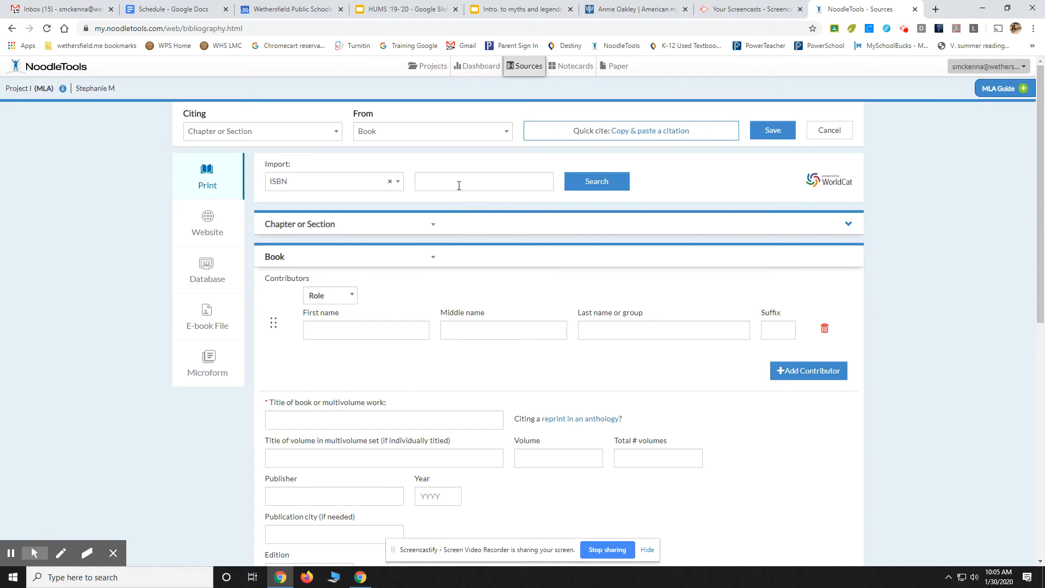
click(459, 184)
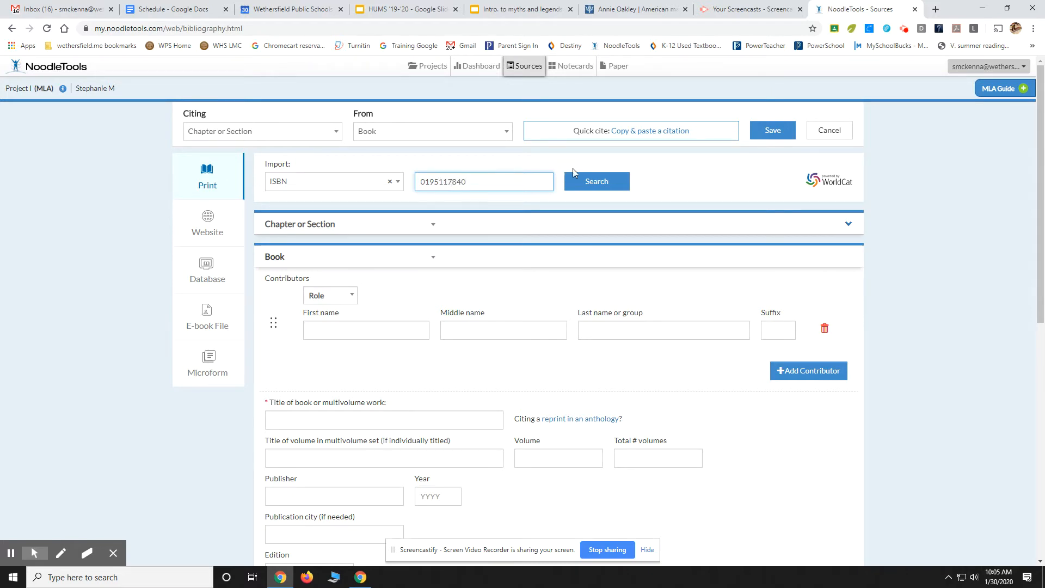
click(586, 182)
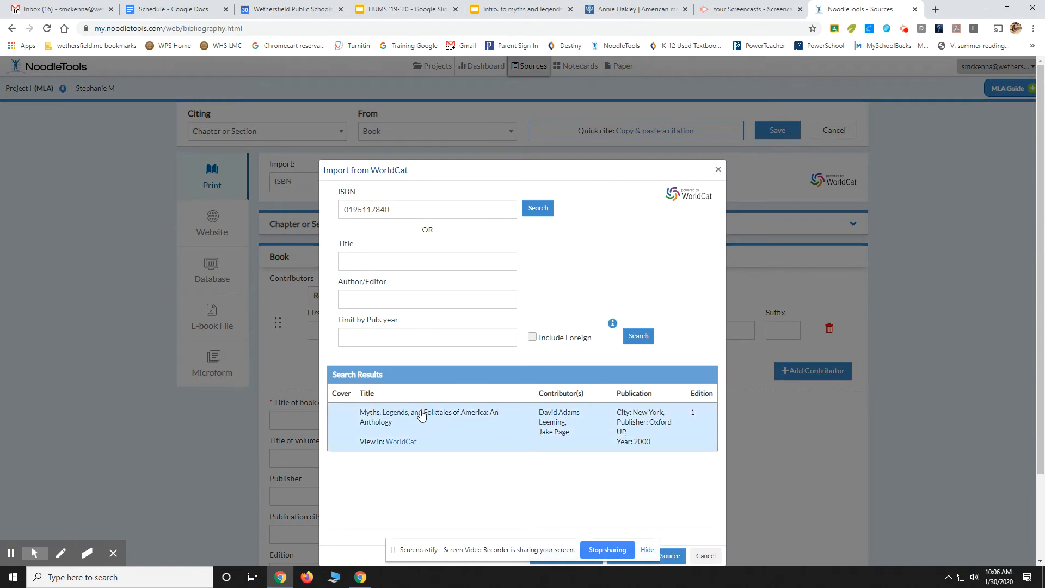
scroll(579, 320, down, 2)
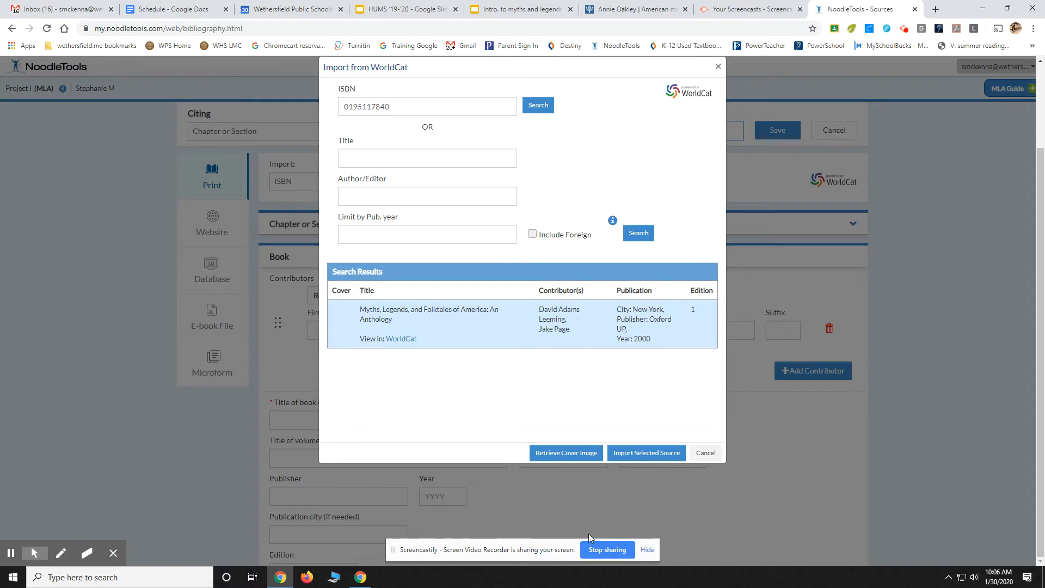
click(651, 453)
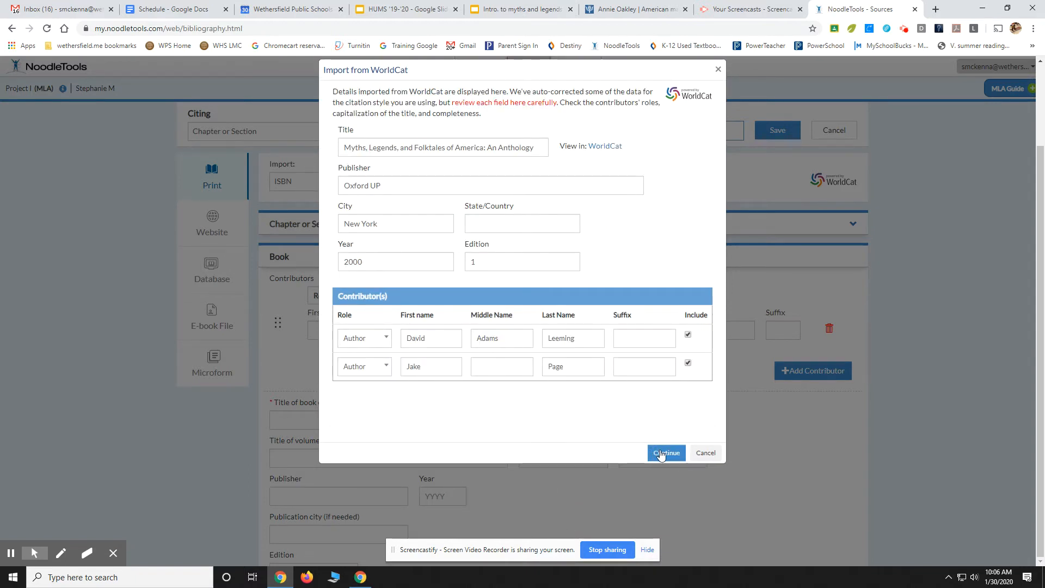
click(664, 459)
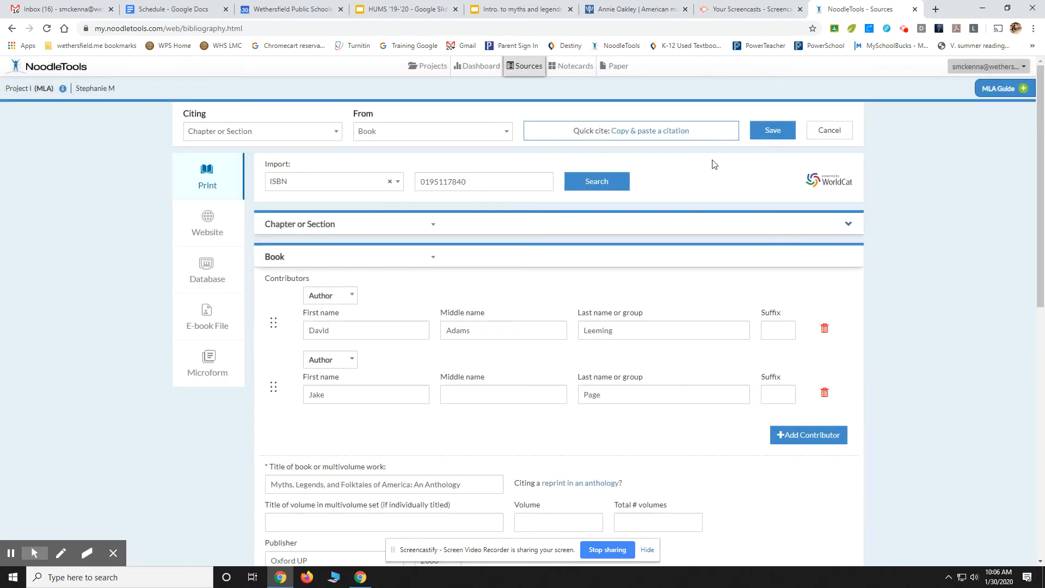
click(774, 131)
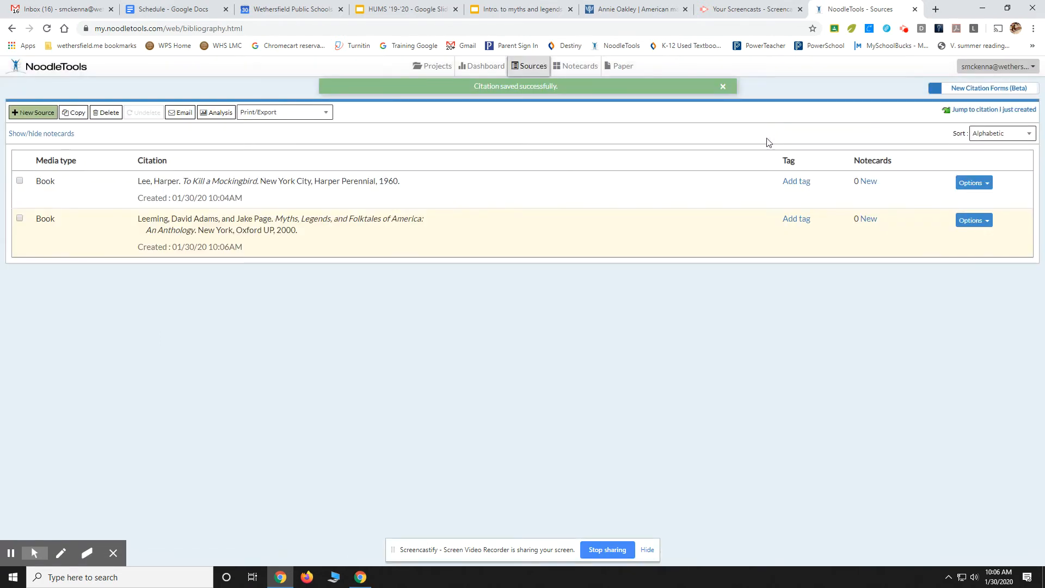
View the in-text reference example for the Myths, Legends, and Folktales of America source, customizing it with page number 23
drag(131, 220, 324, 239)
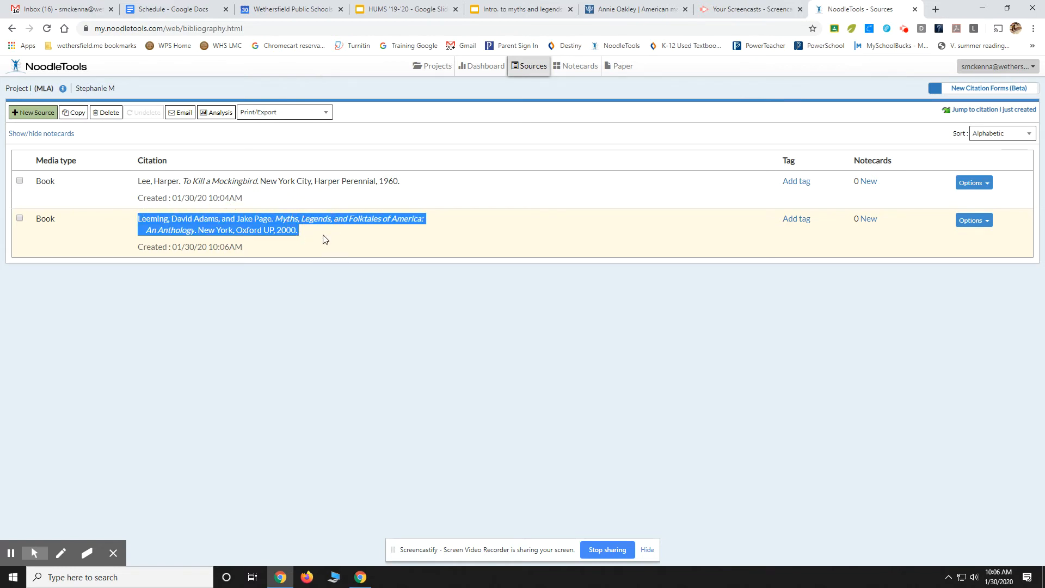
click(477, 258)
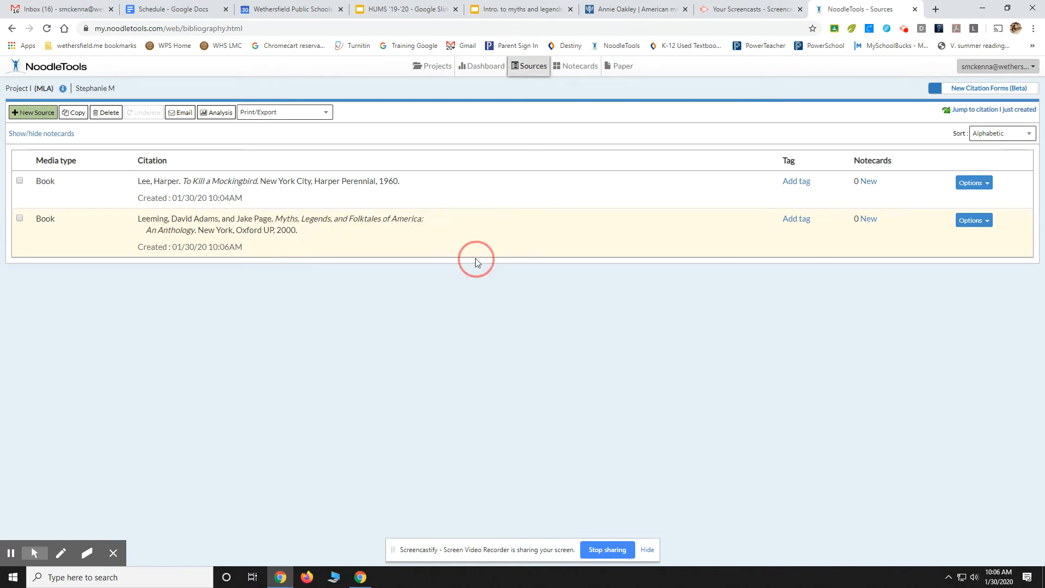
click(984, 225)
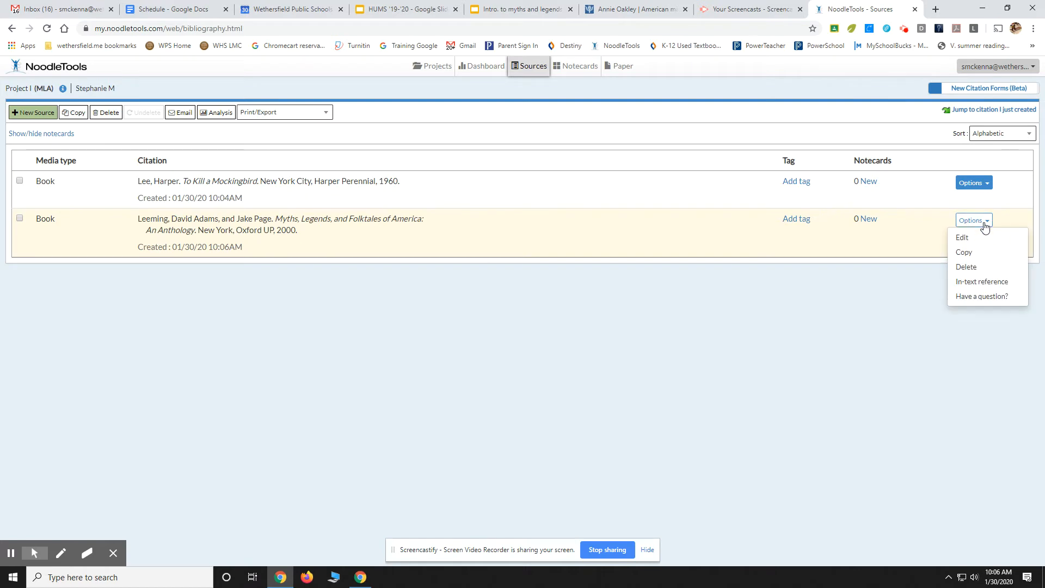
click(992, 281)
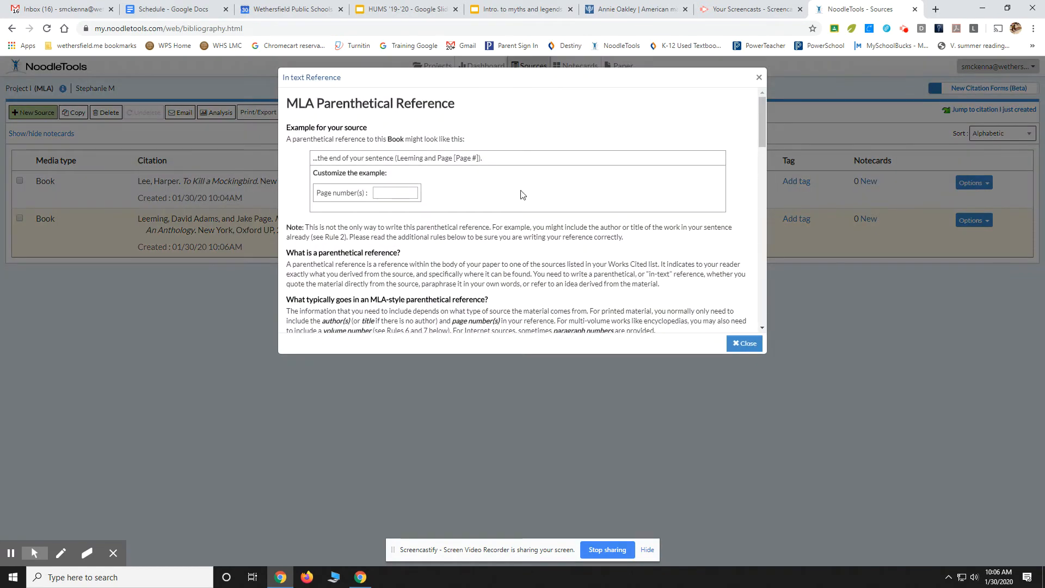
click(390, 195)
text(23)
drag(394, 158, 464, 158)
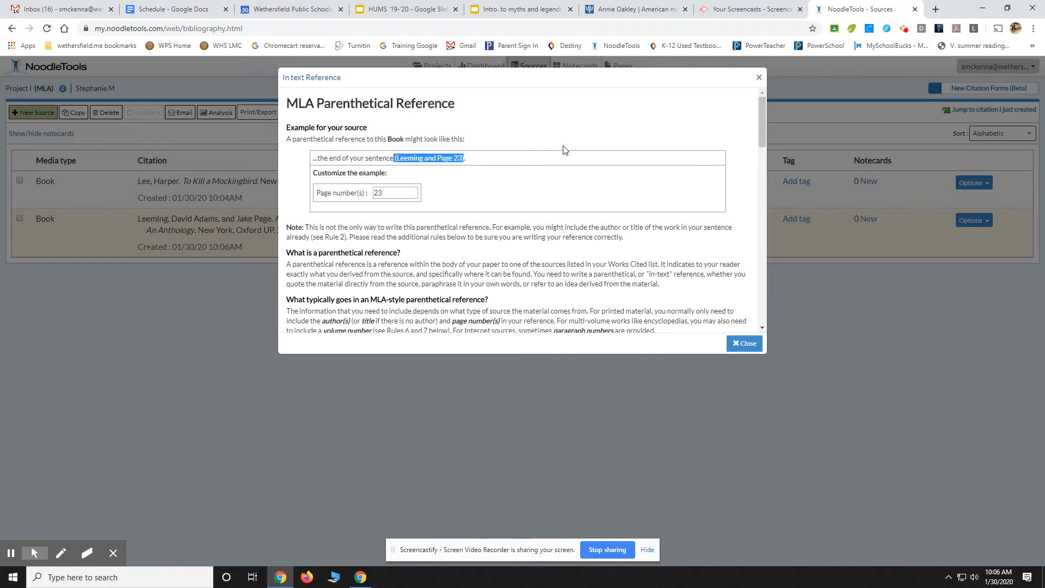
click(757, 349)
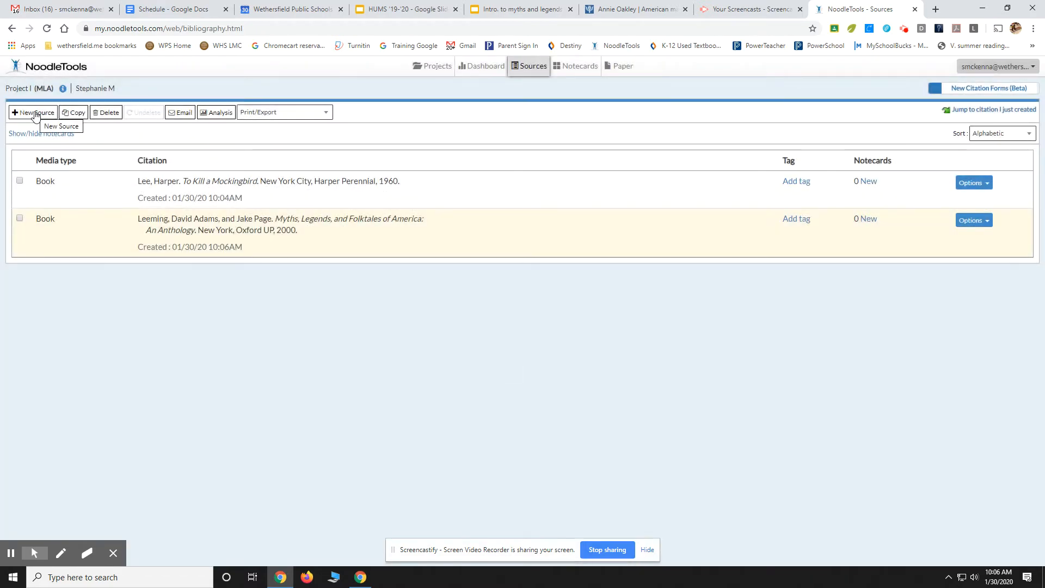
Start a new citation for a web page accessed on a website
click(36, 112)
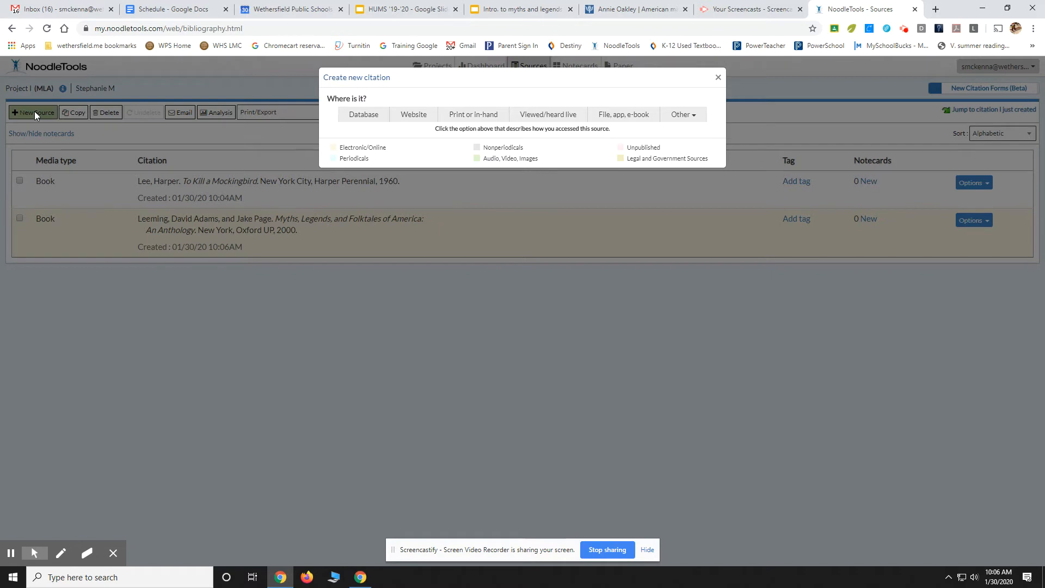
click(418, 119)
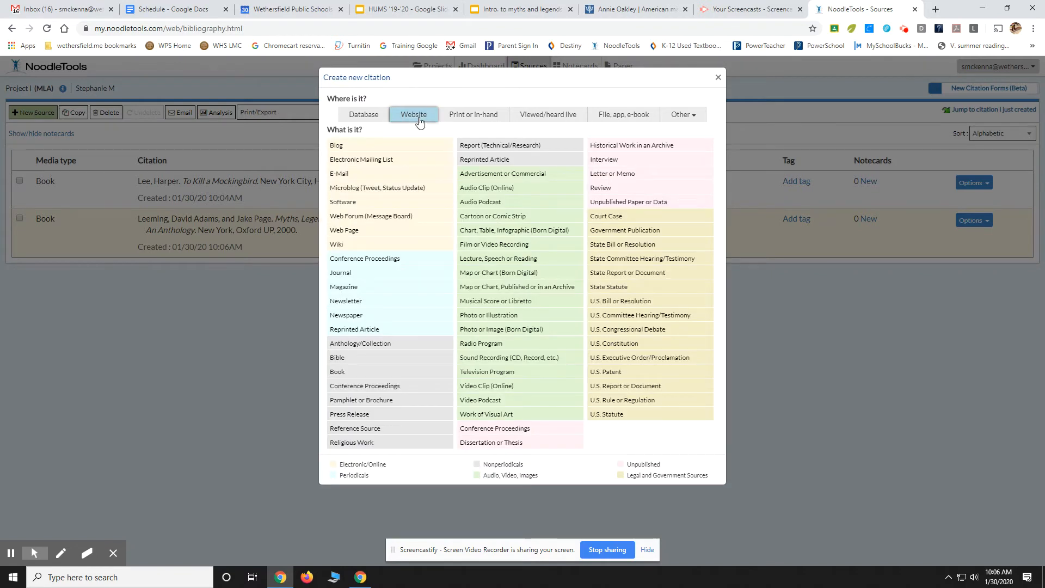
click(350, 236)
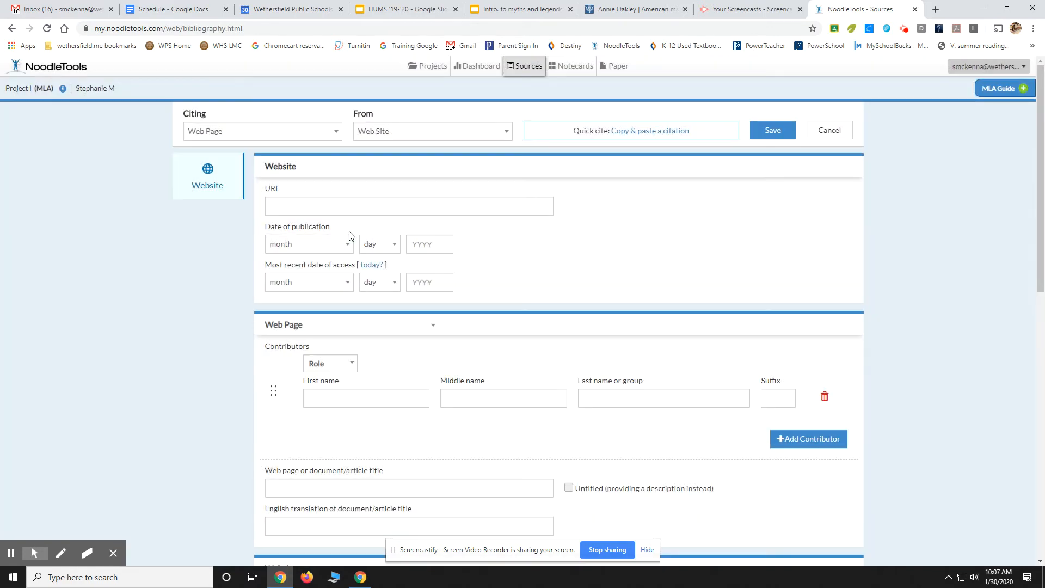
Copy the address of the Britannica Annie Oakley article into the citation's URL field
click(346, 205)
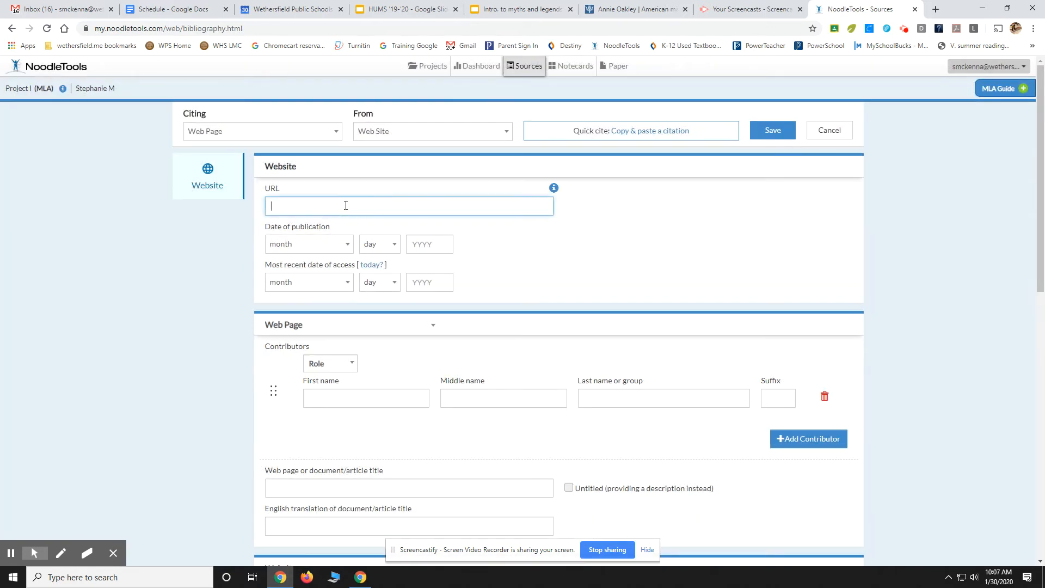
click(614, 11)
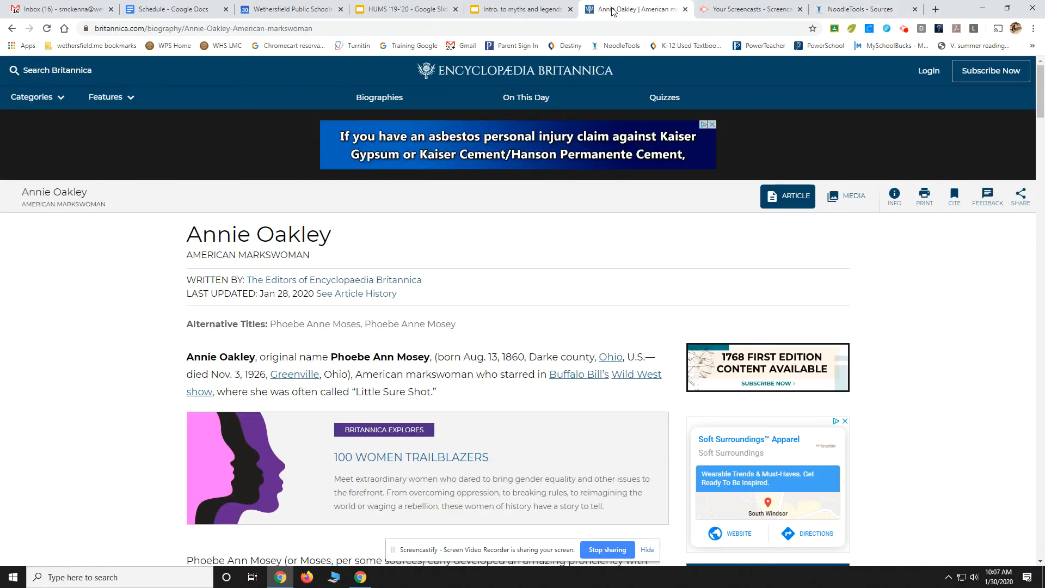
click(296, 32)
key(ctrl+c)
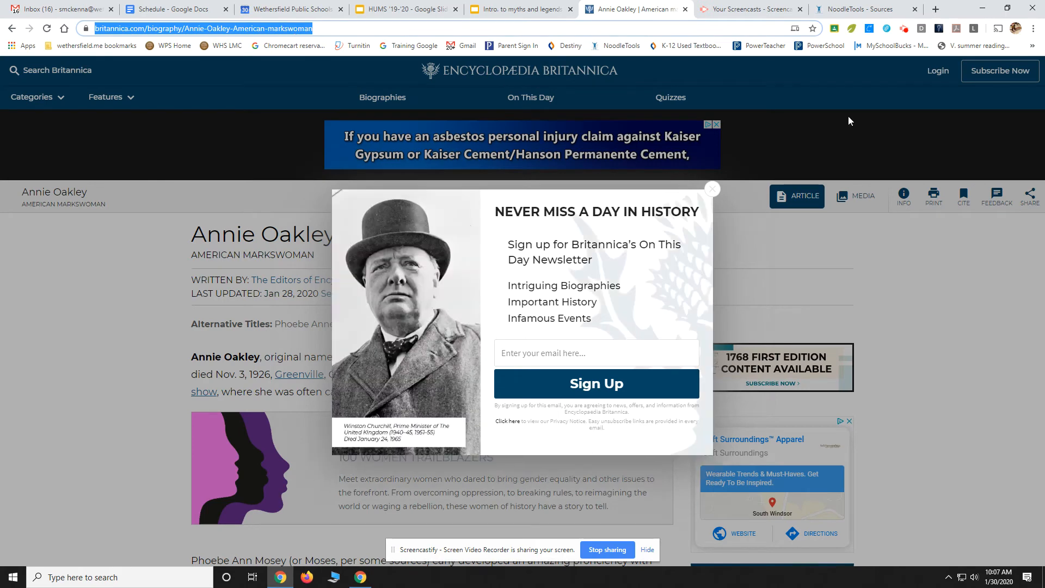
click(712, 189)
click(857, 9)
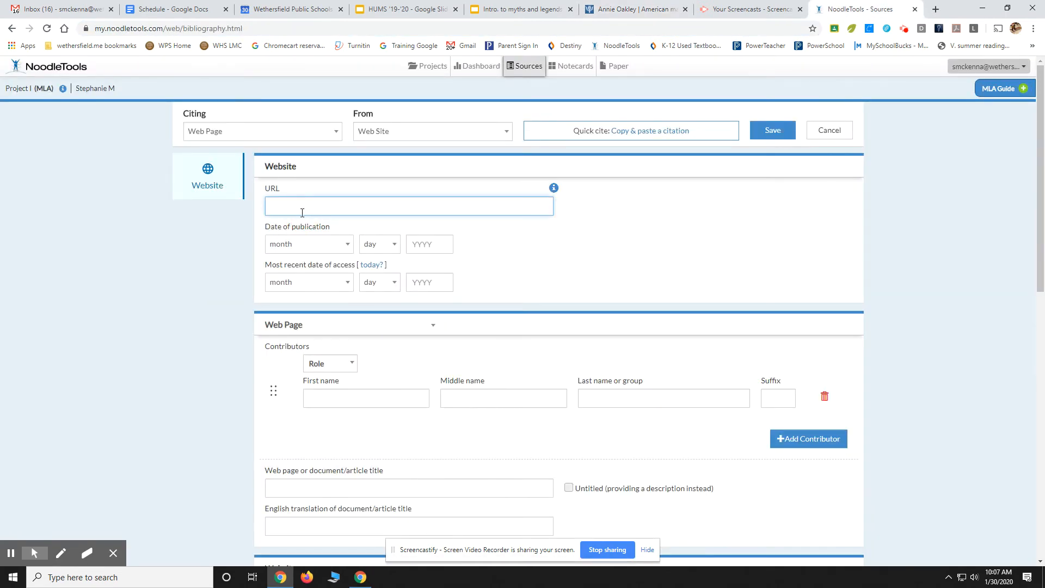
key(ctrl+v)
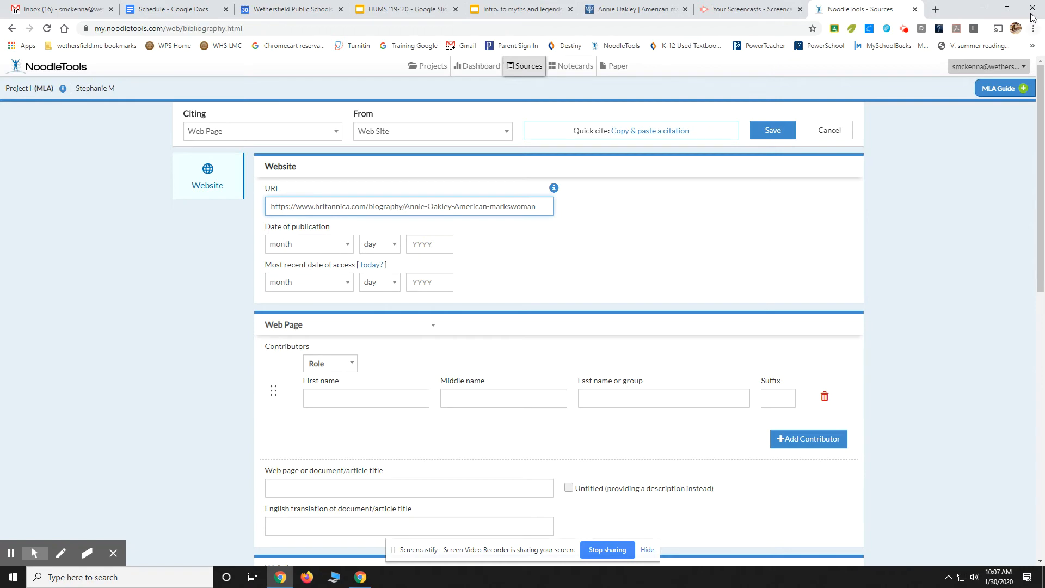
Move the Britannica article into its own browser window beside the citation form
click(1010, 11)
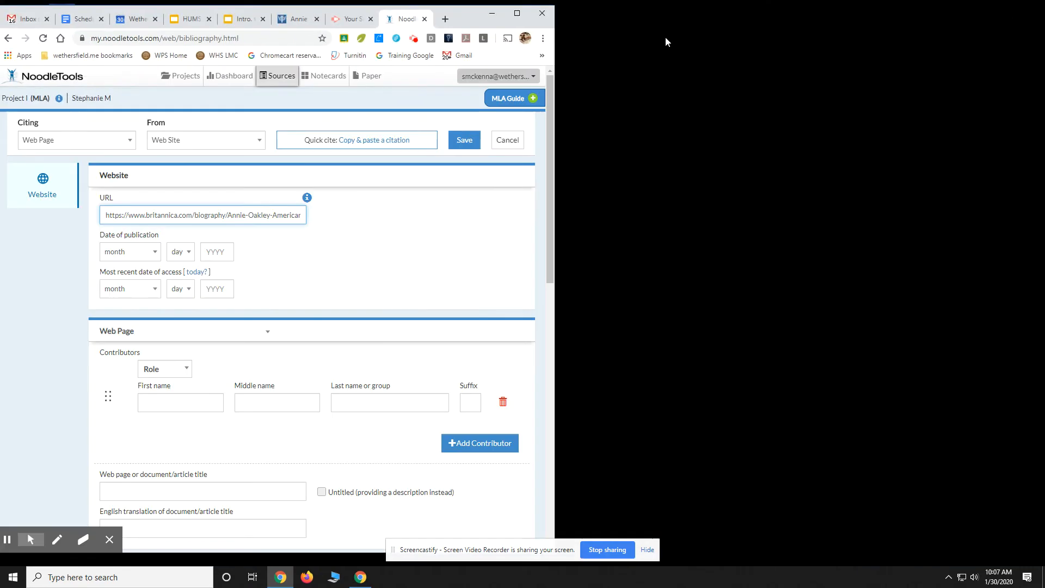
click(298, 22)
drag(298, 22, 1042, 24)
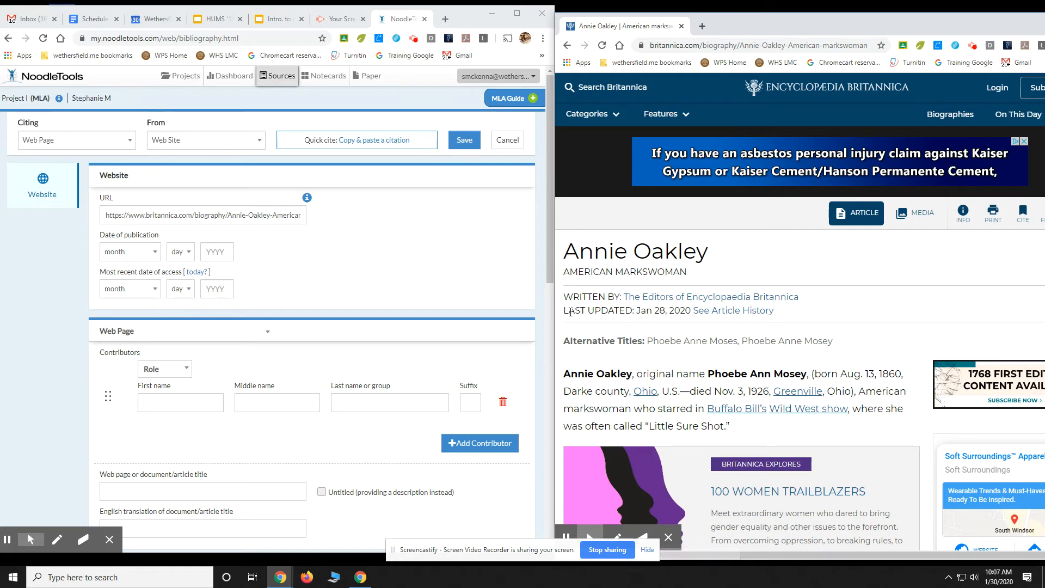
Set the publication date to January 28, 2020, as on the article, and the most recent access date to today
drag(569, 311, 826, 311)
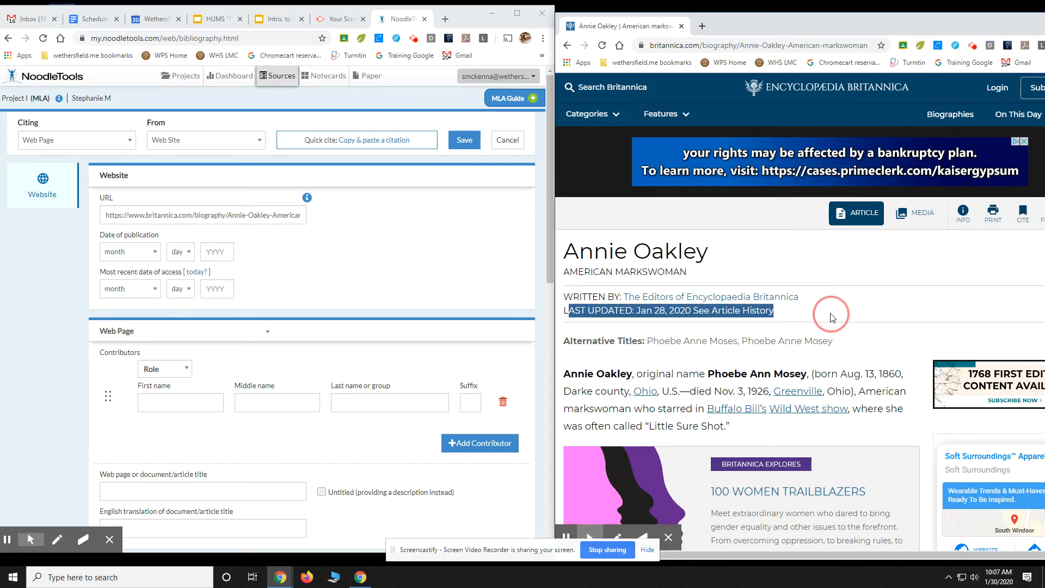
click(131, 252)
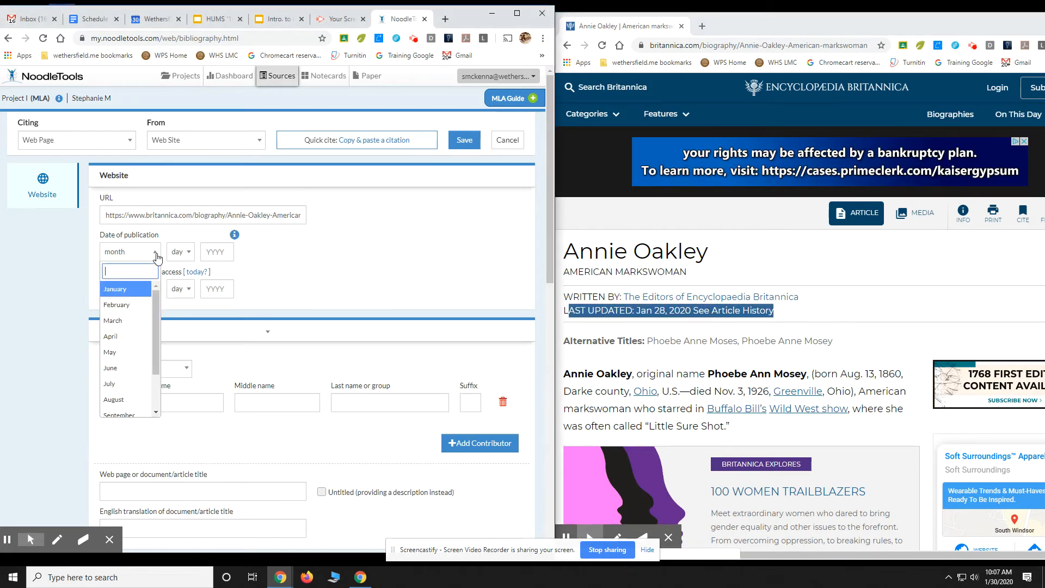
click(135, 294)
click(180, 251)
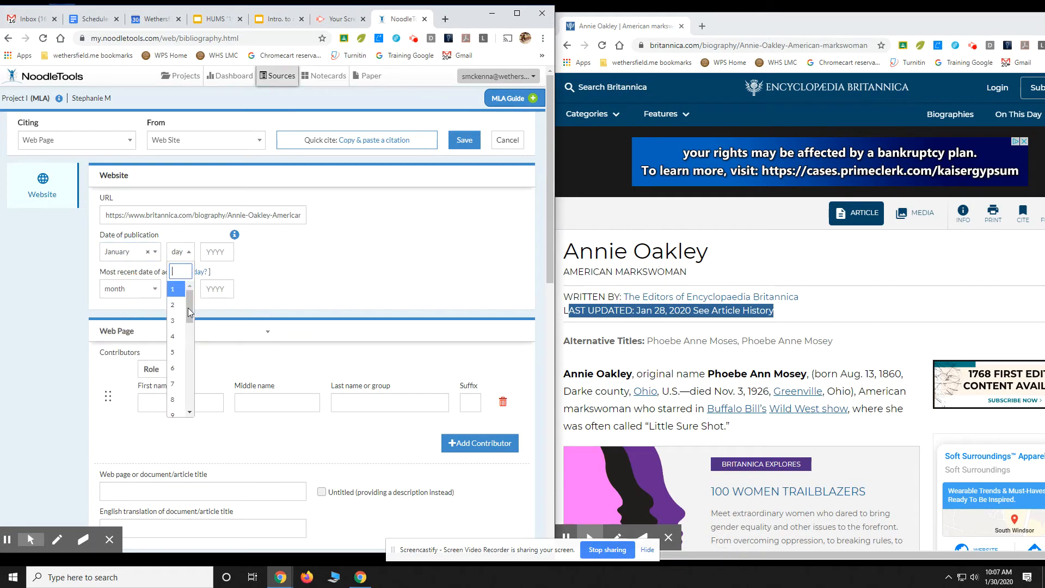
scroll(189, 374, down, 5)
scroll(189, 375, down, 2)
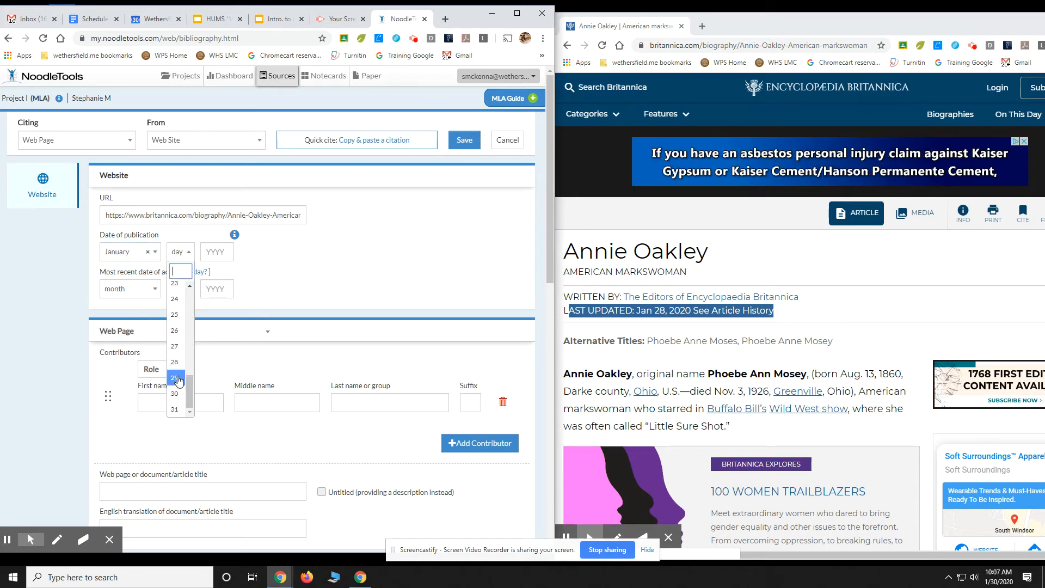
click(176, 364)
click(217, 249)
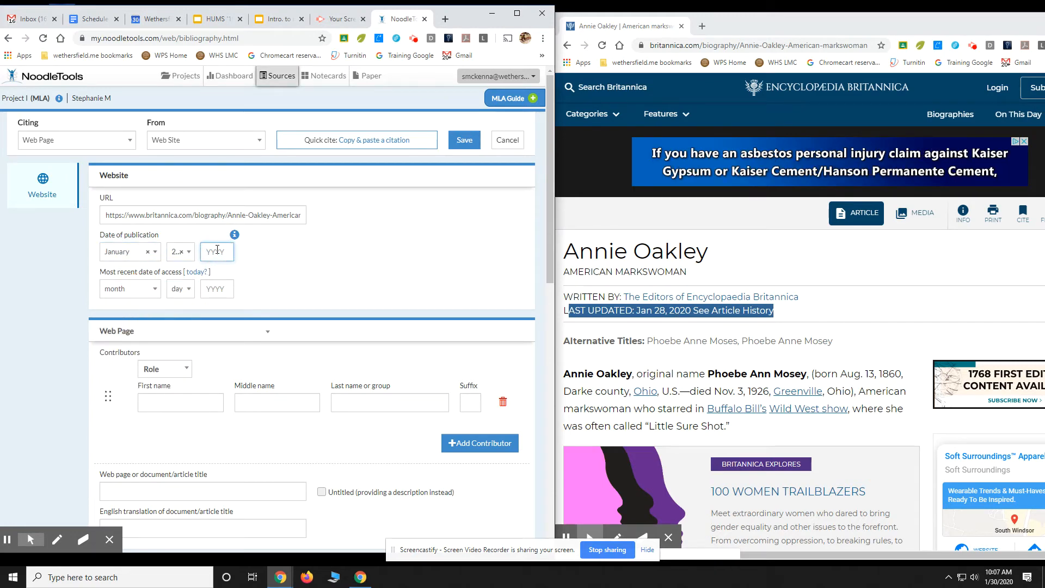
text(2020)
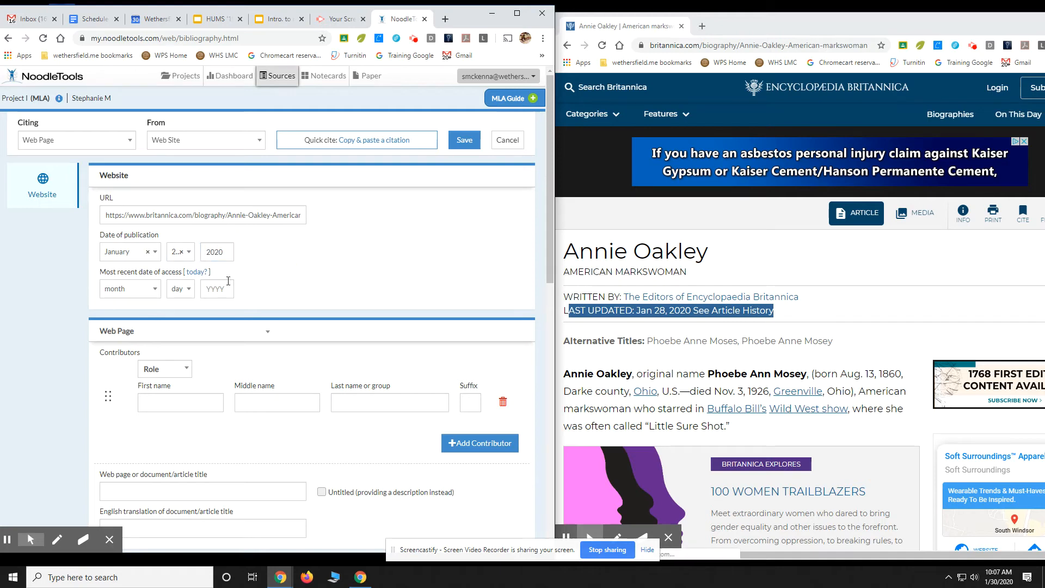
click(196, 271)
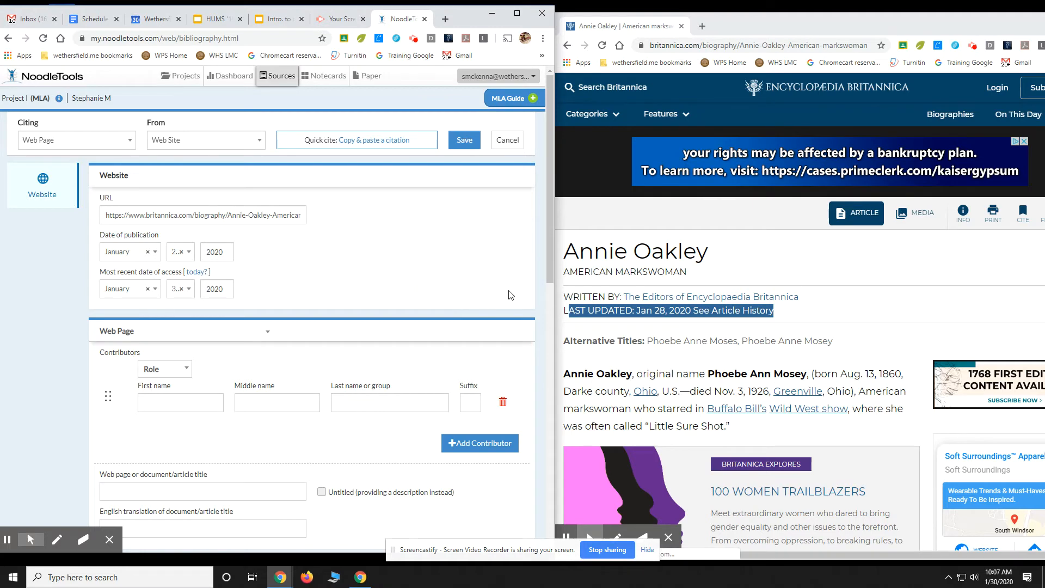
Set the web page contributor's role to Editor with the group name Encyclopedia Britannica
drag(564, 298, 799, 298)
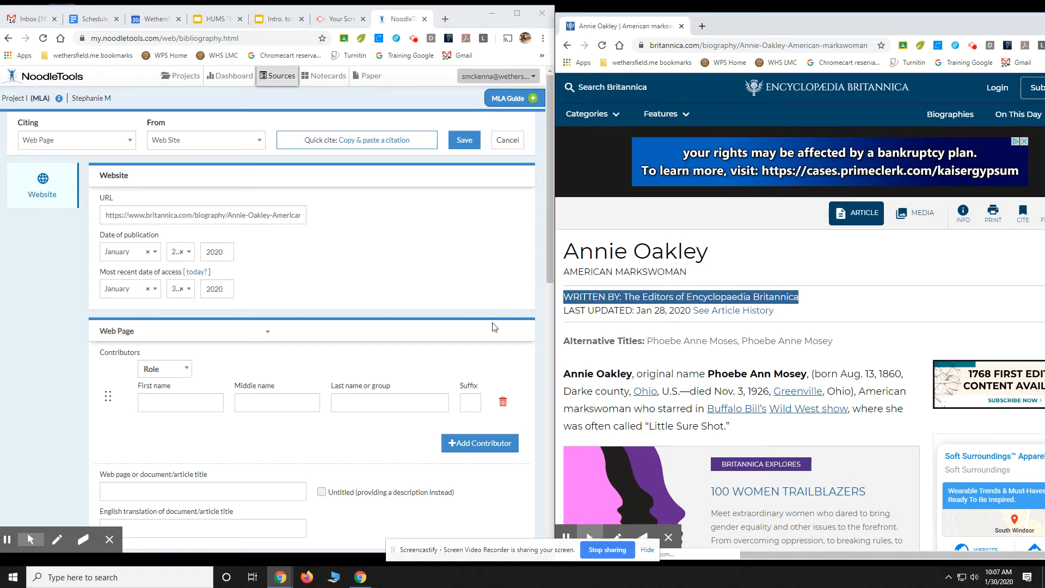
click(188, 370)
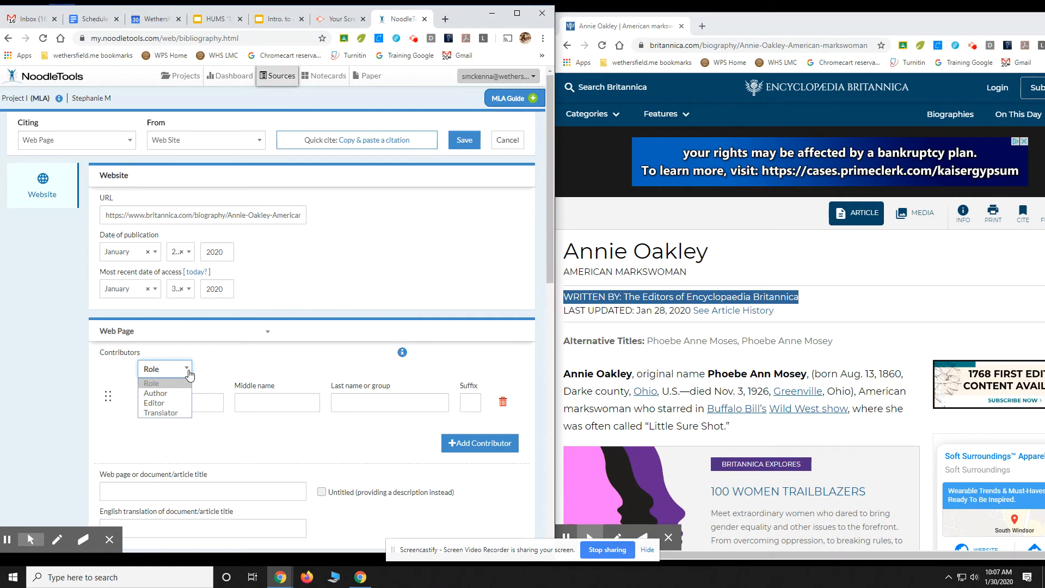
click(163, 403)
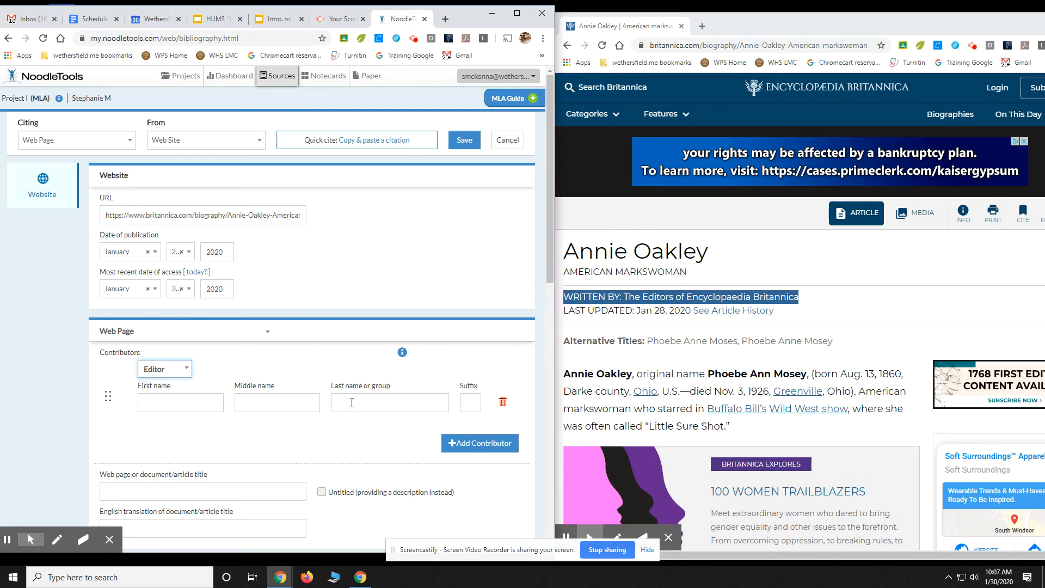
click(366, 397)
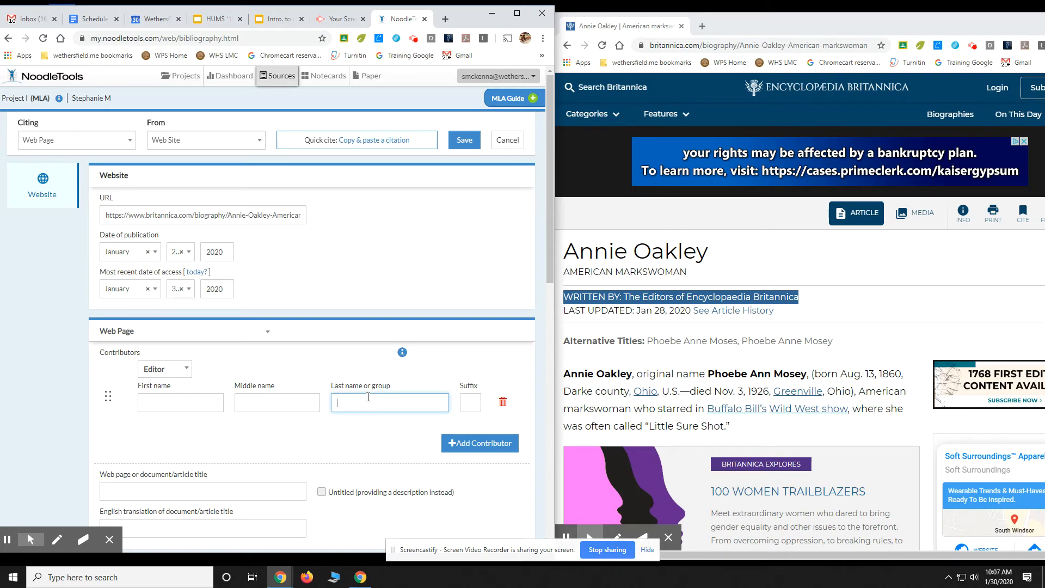
text(Encyclopedia Britannica)
click(399, 338)
Enter "Annie Oakley American Markswoman" as the web page article title, matching the heading of the Britannica article
scroll(399, 338, down, 3)
click(127, 337)
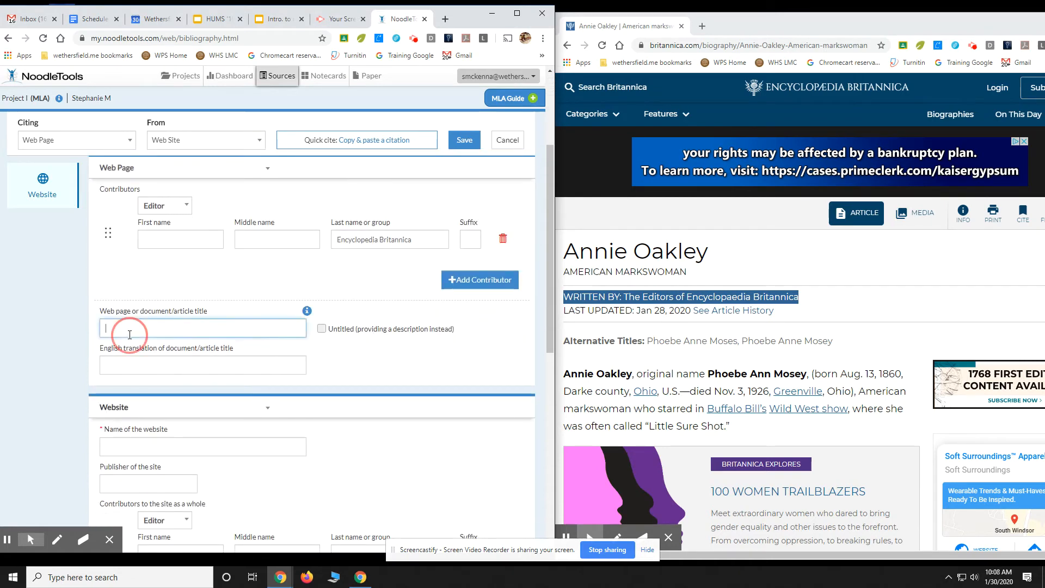
drag(566, 252, 723, 276)
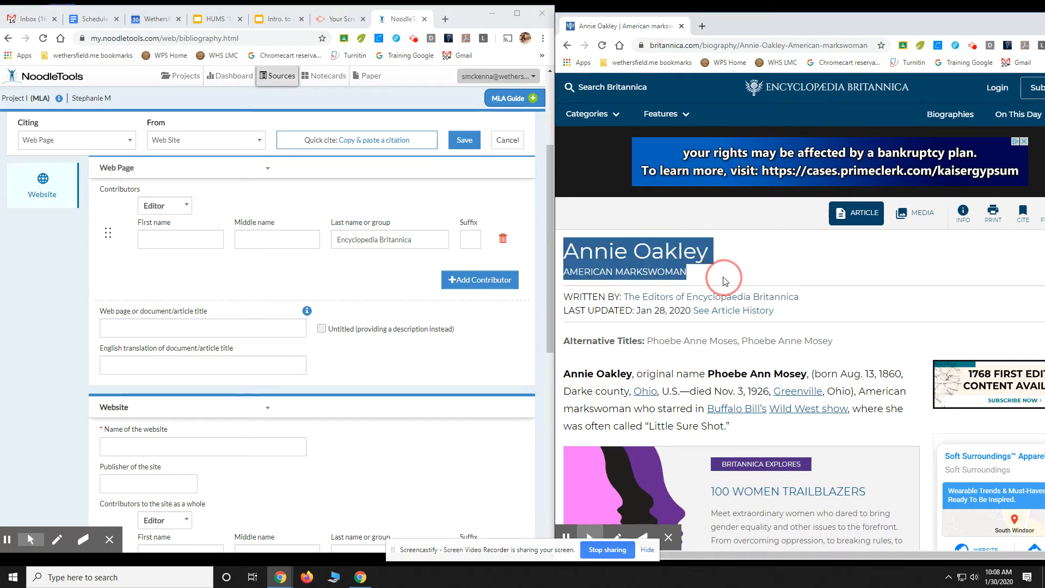
click(126, 330)
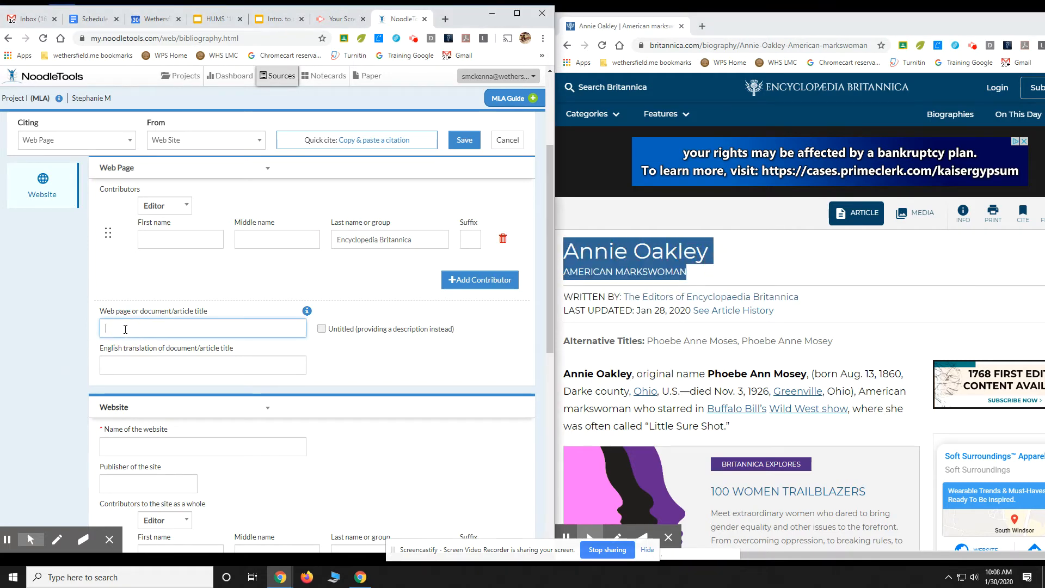
text(Am)
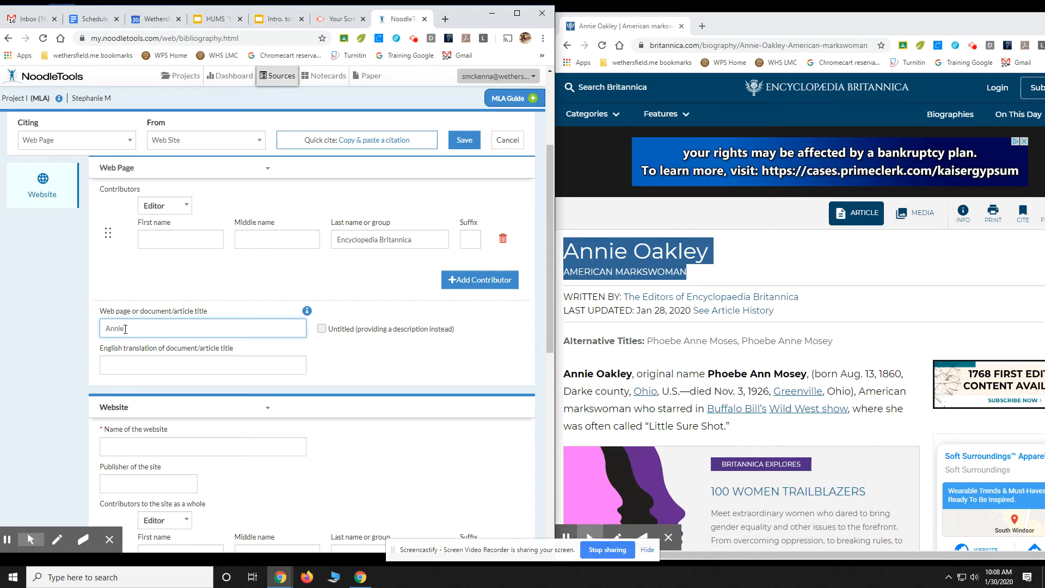
text(nie Oakley)
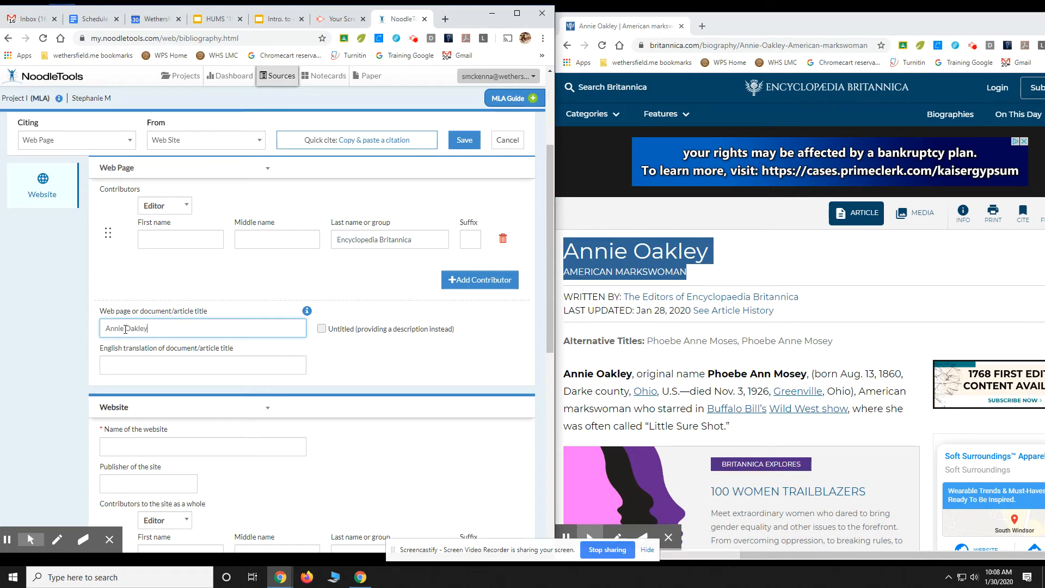
text( American Mar)
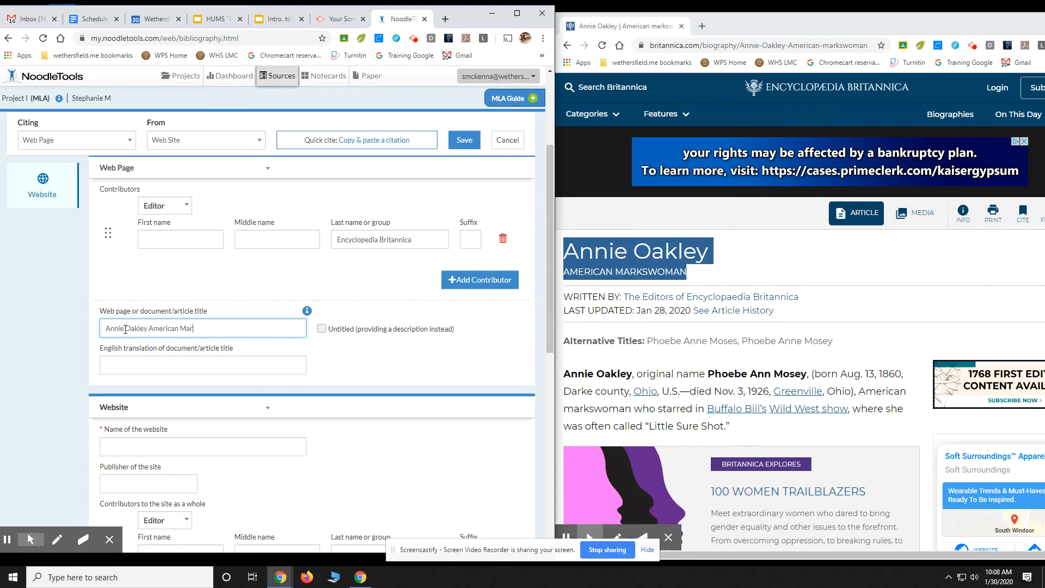
text(markswoman)
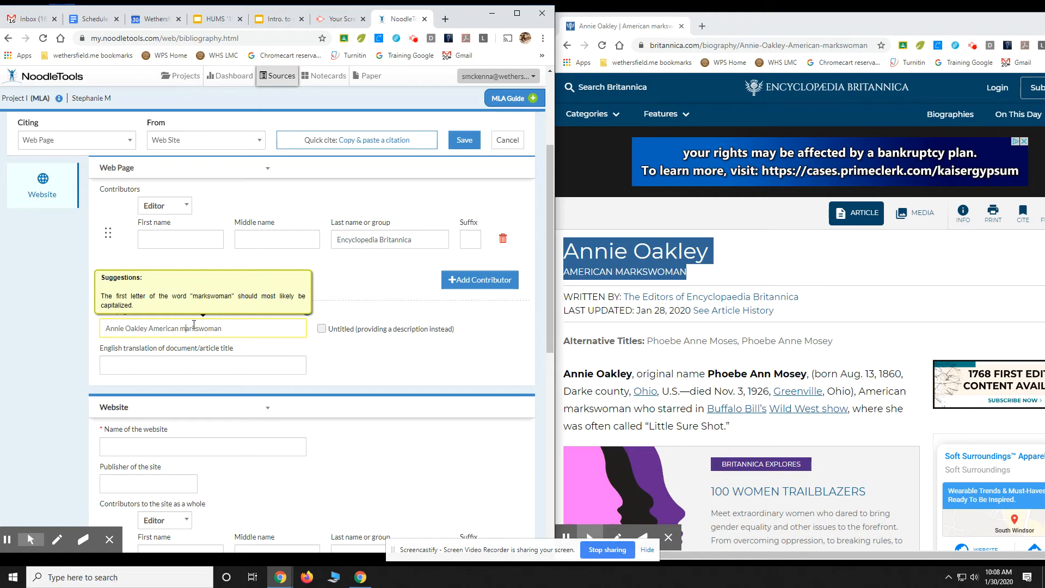
key(BackSpace)
text(M)
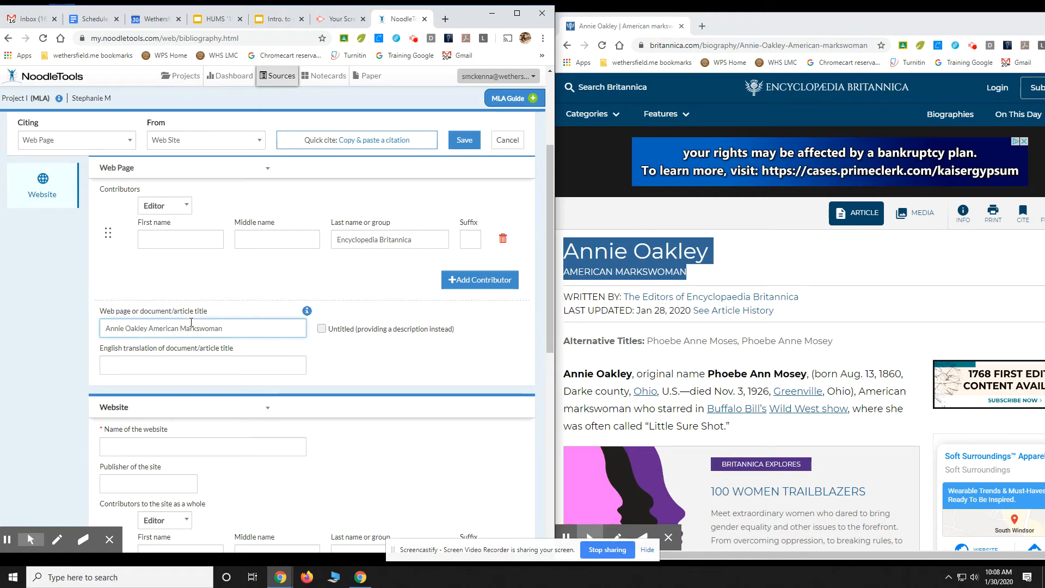
click(252, 372)
Set the name of the website to Encyclopedia Britannica, leaving the publisher empty
scroll(343, 357, down, 3)
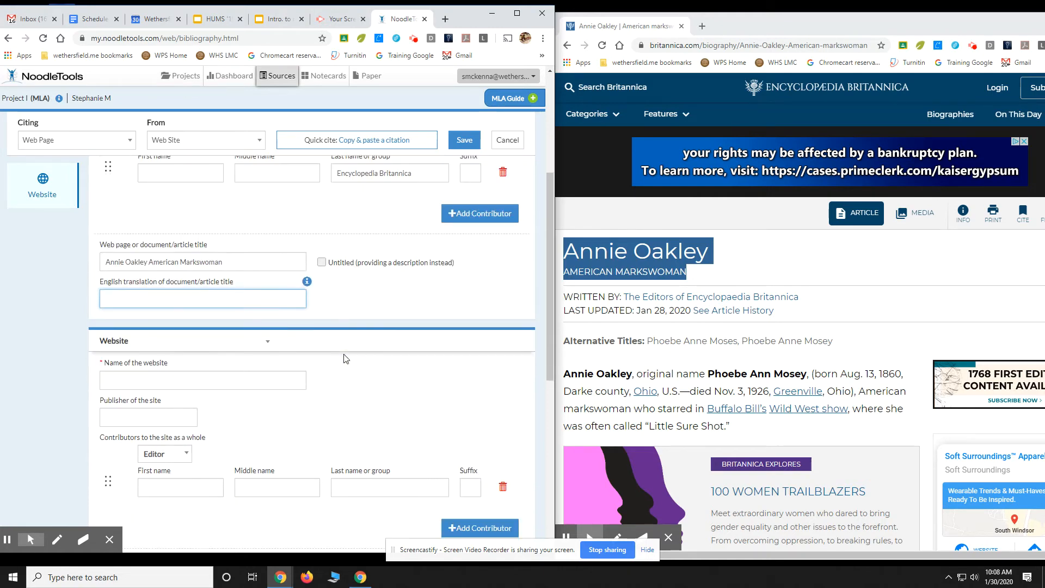
click(205, 284)
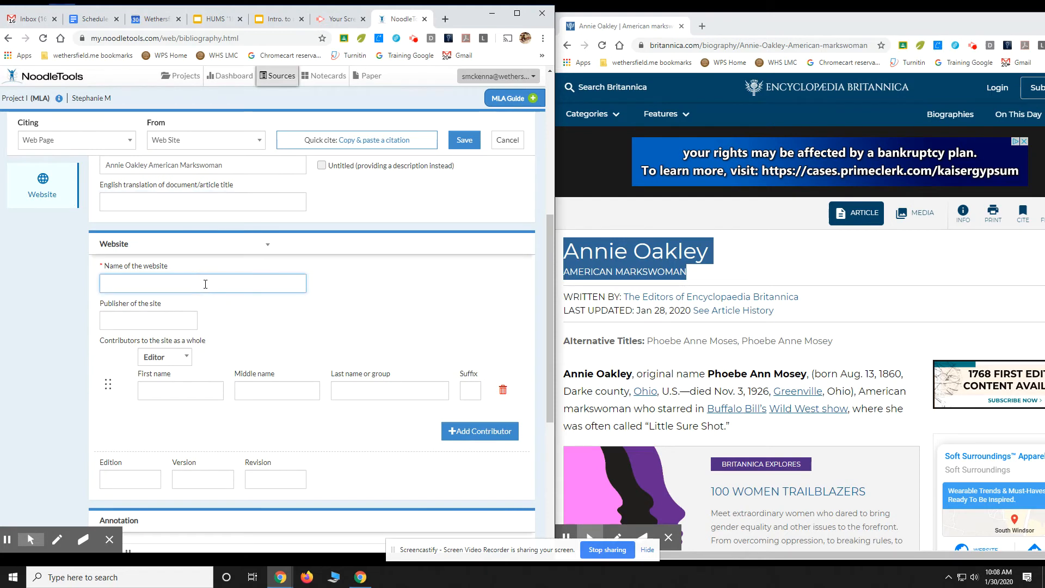
text(Encyclopedia Britannica)
click(182, 324)
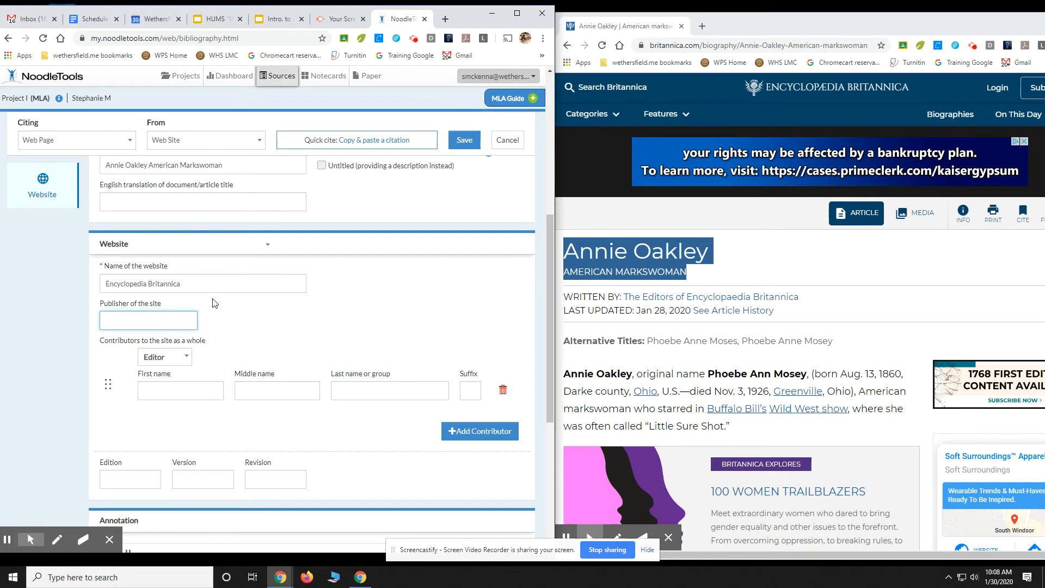
Save the web page citation and maximize the browser window
scroll(214, 301, down, 5)
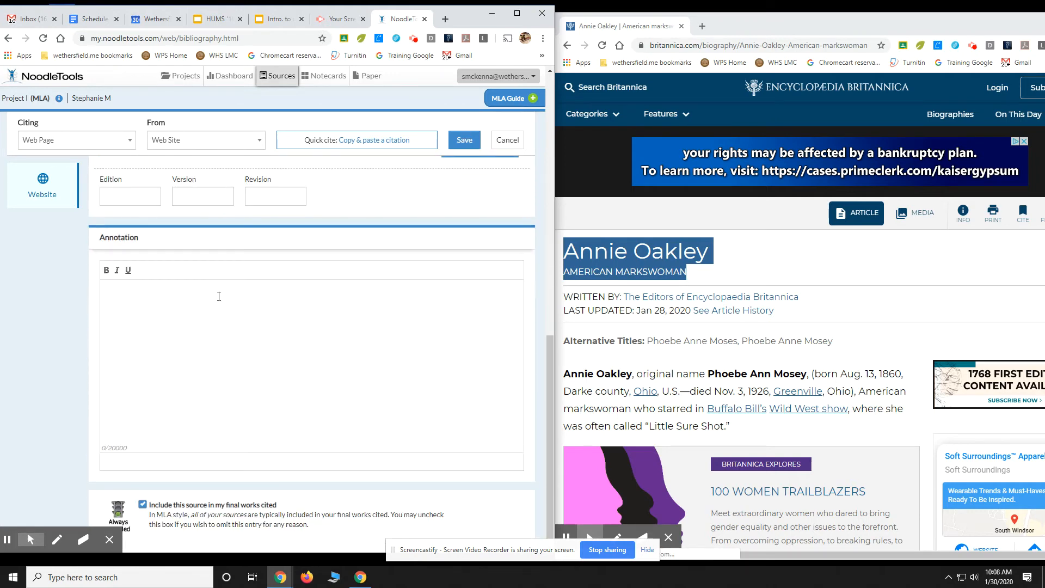
scroll(215, 299, up, 10)
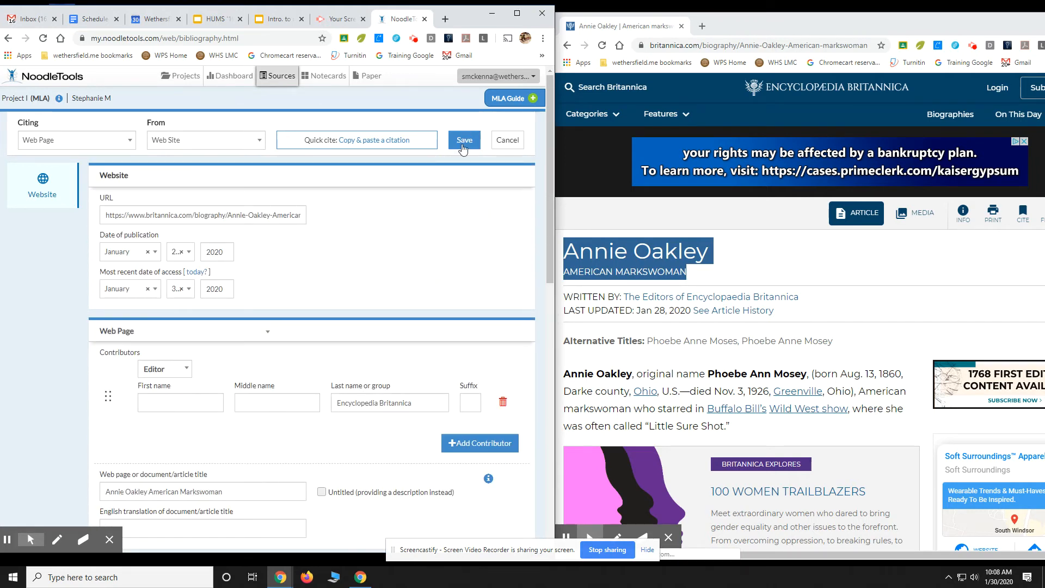
click(463, 141)
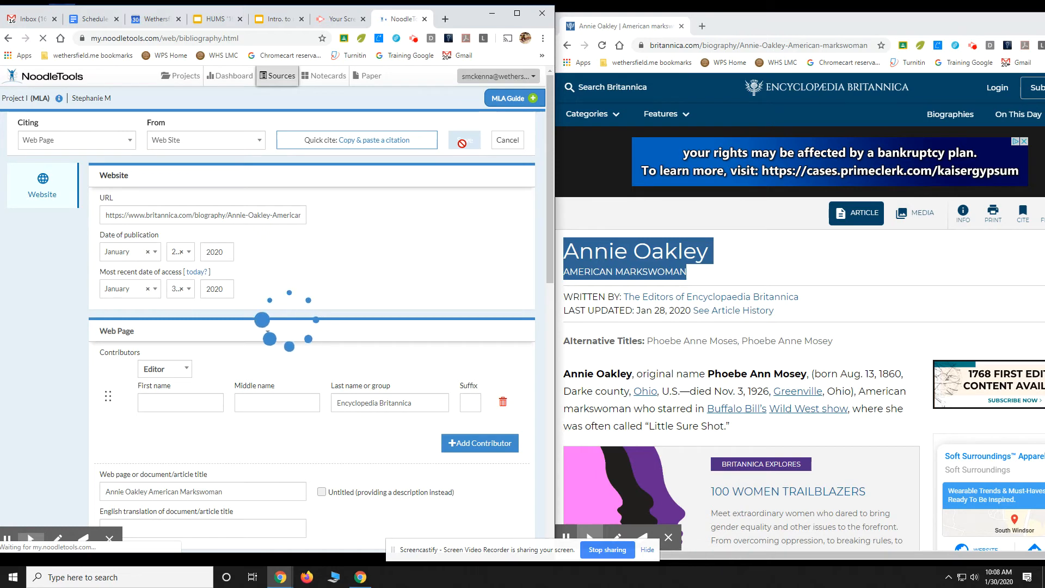
click(517, 13)
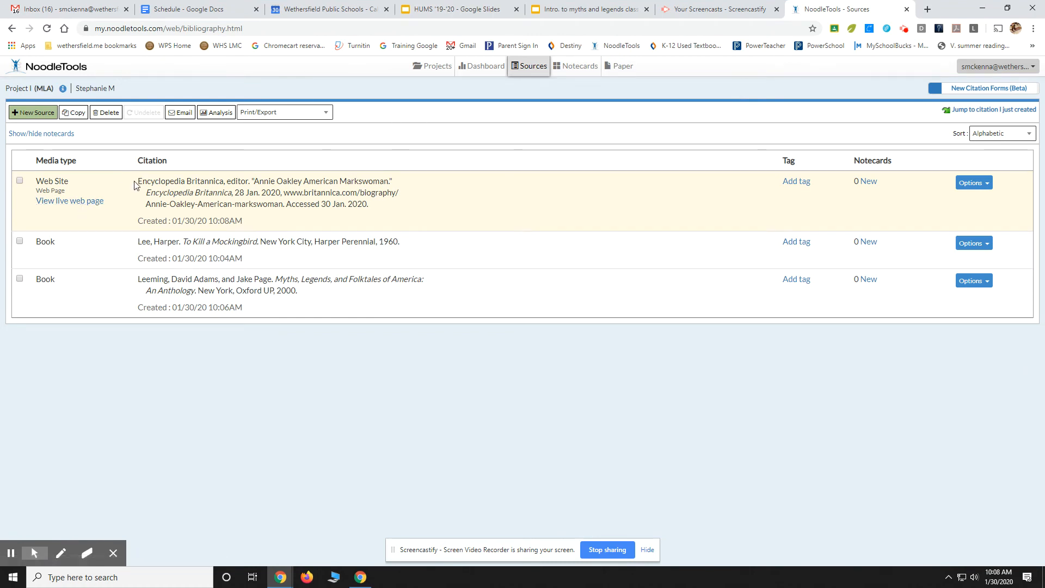
Review the saved Britannica citation and view its MLA in-text reference example
drag(138, 181, 427, 210)
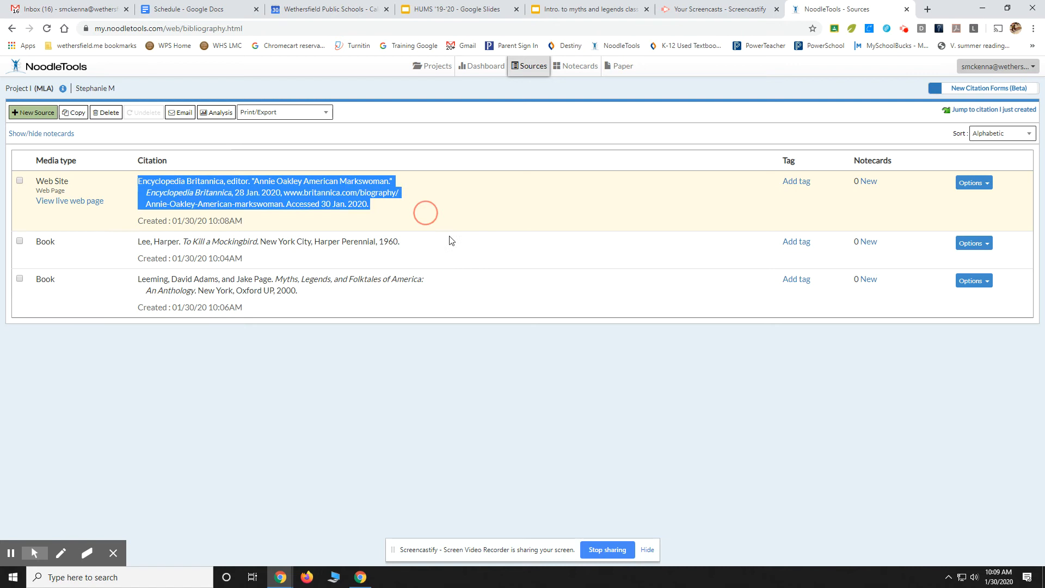
click(508, 230)
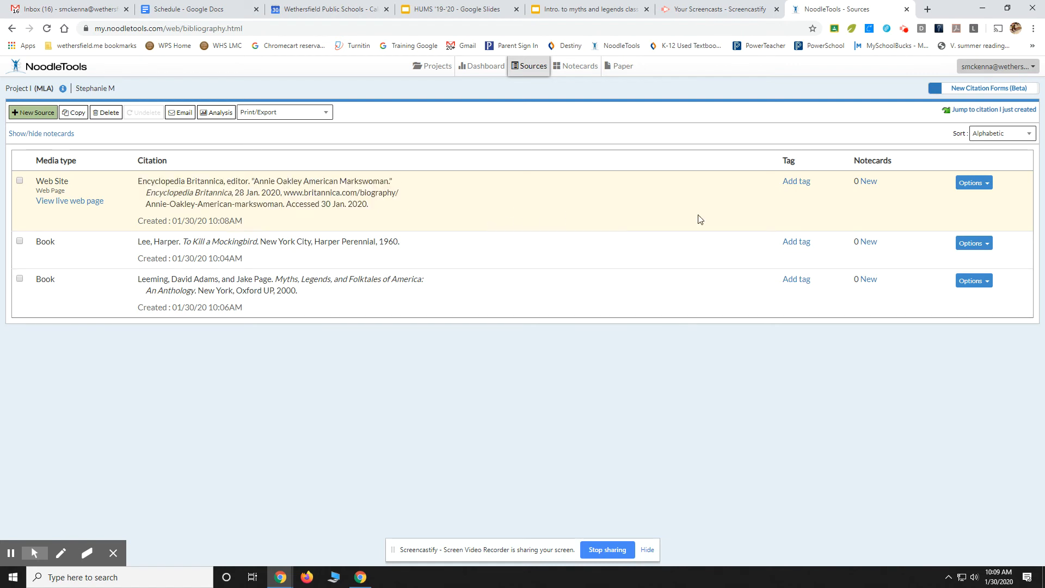
click(988, 185)
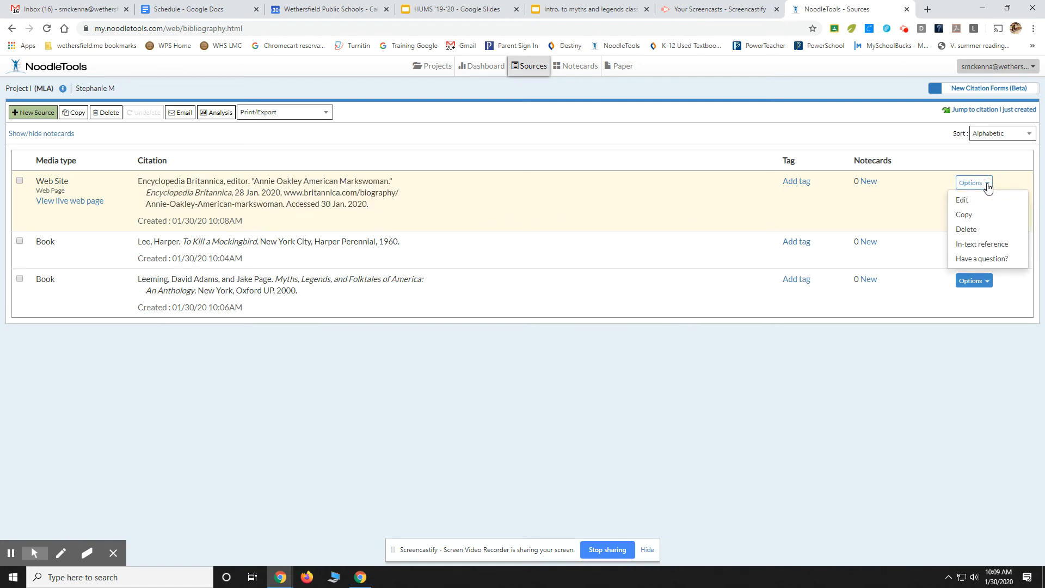
click(996, 246)
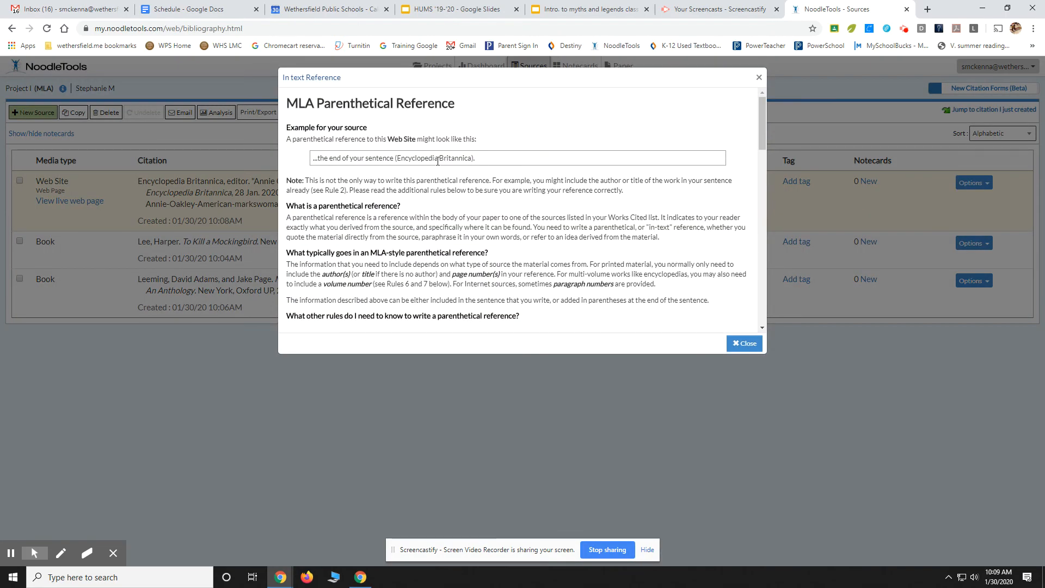
click(744, 348)
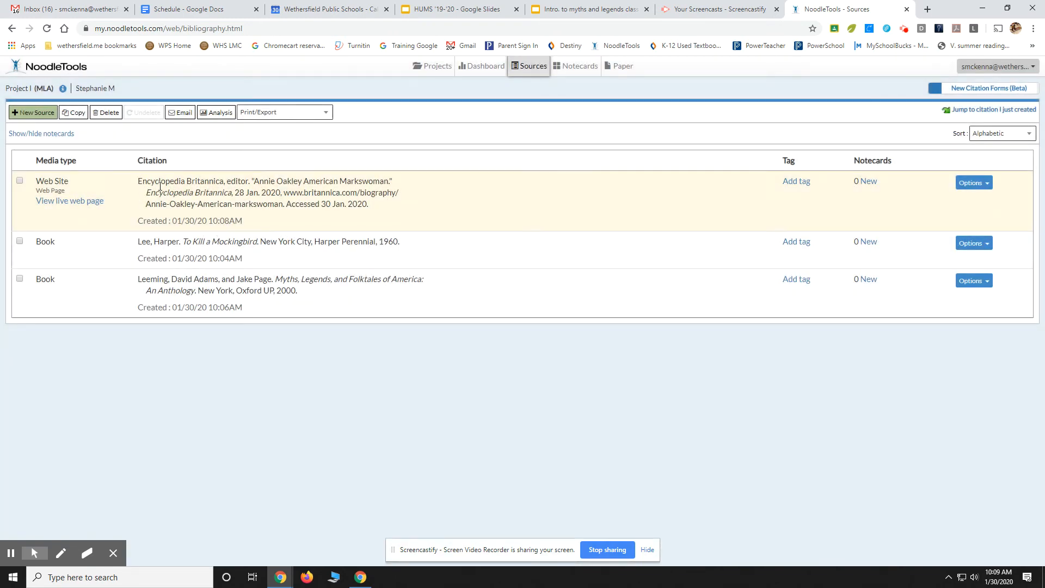
Export the project's source list to Google Docs
double_click(235, 181)
click(375, 205)
click(327, 120)
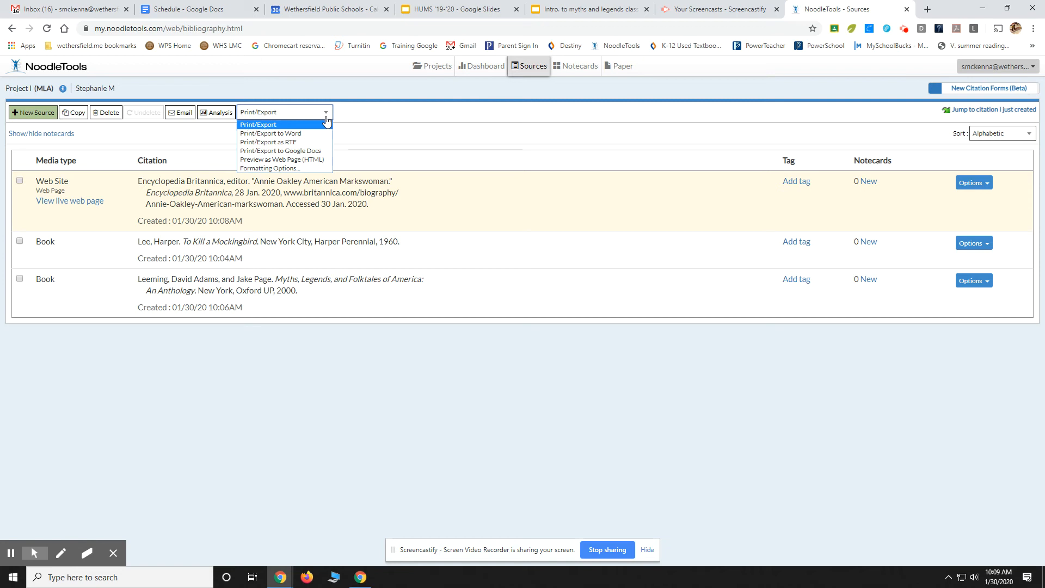
click(316, 153)
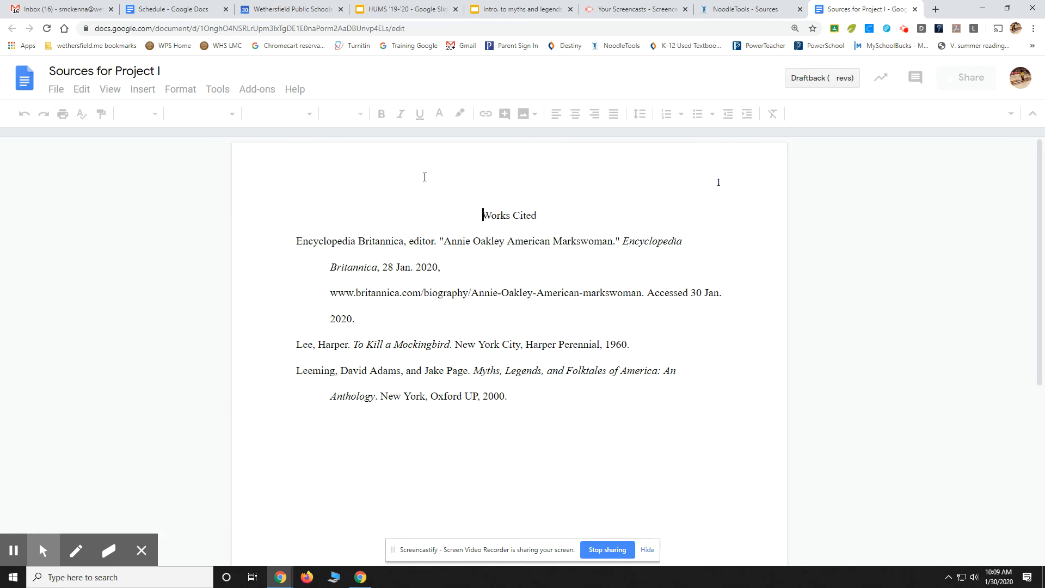
Check the alphabetical order and hanging indents of the exported Works Cited entries, and return to the NoodleTools source list
double_click(309, 241)
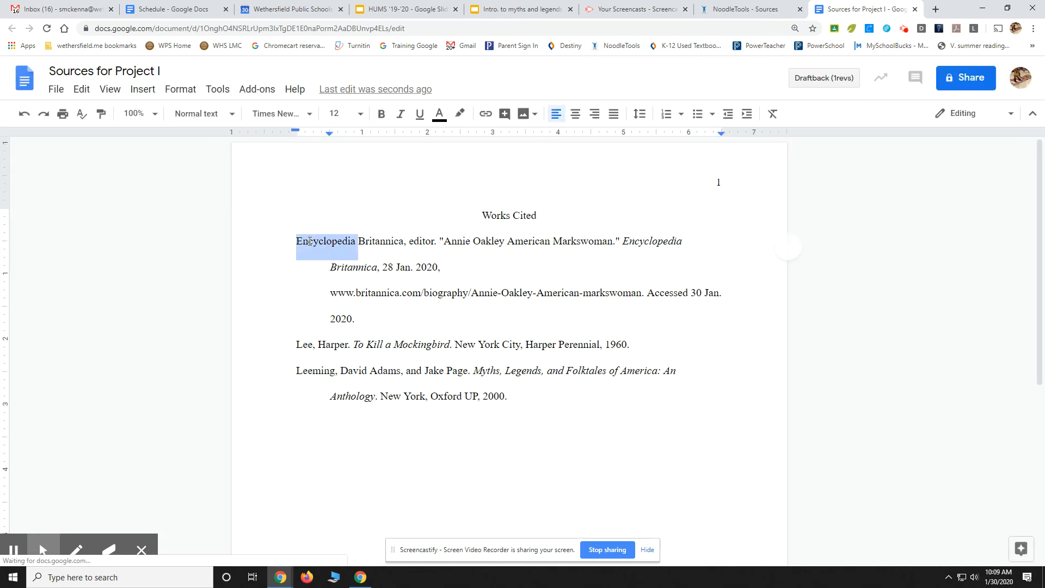
double_click(304, 344)
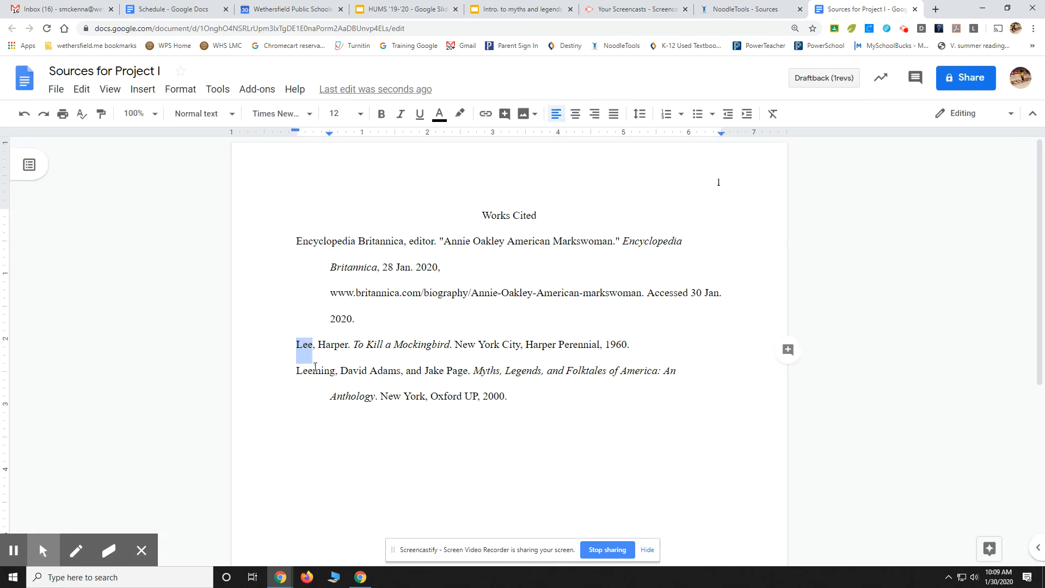
triple_click(314, 374)
click(445, 395)
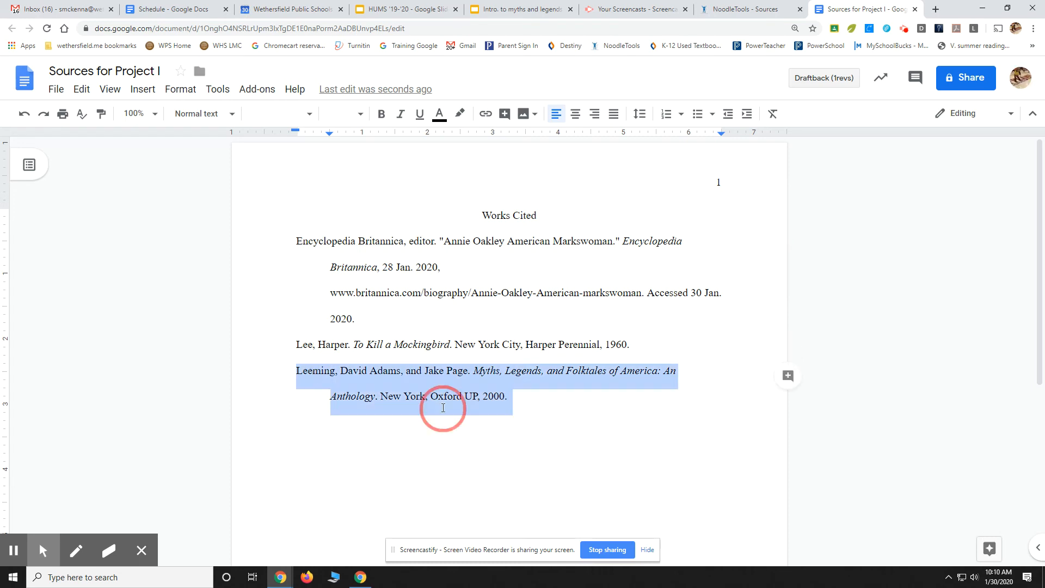
click(353, 267)
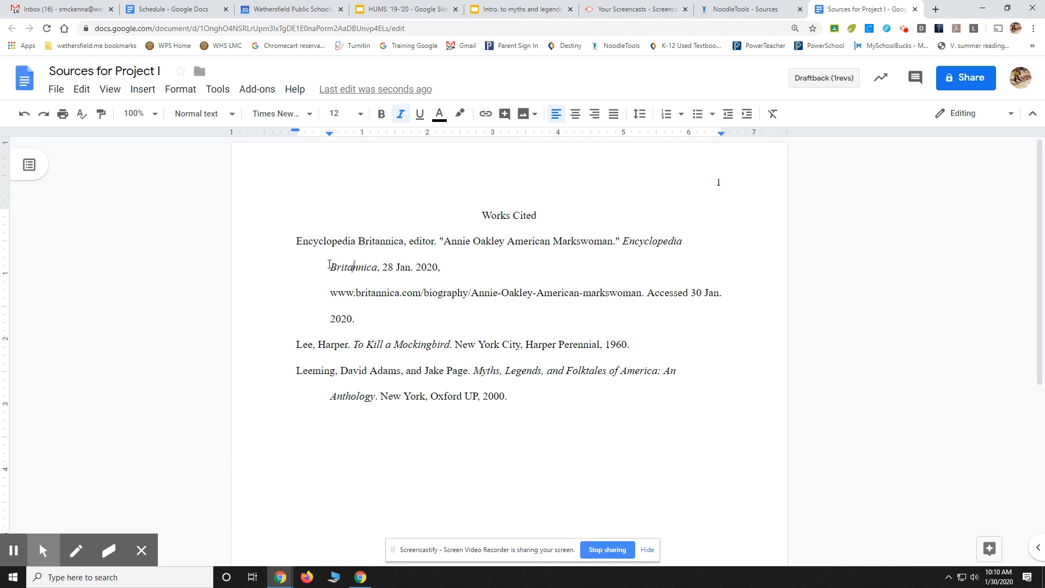
click(330, 266)
click(738, 9)
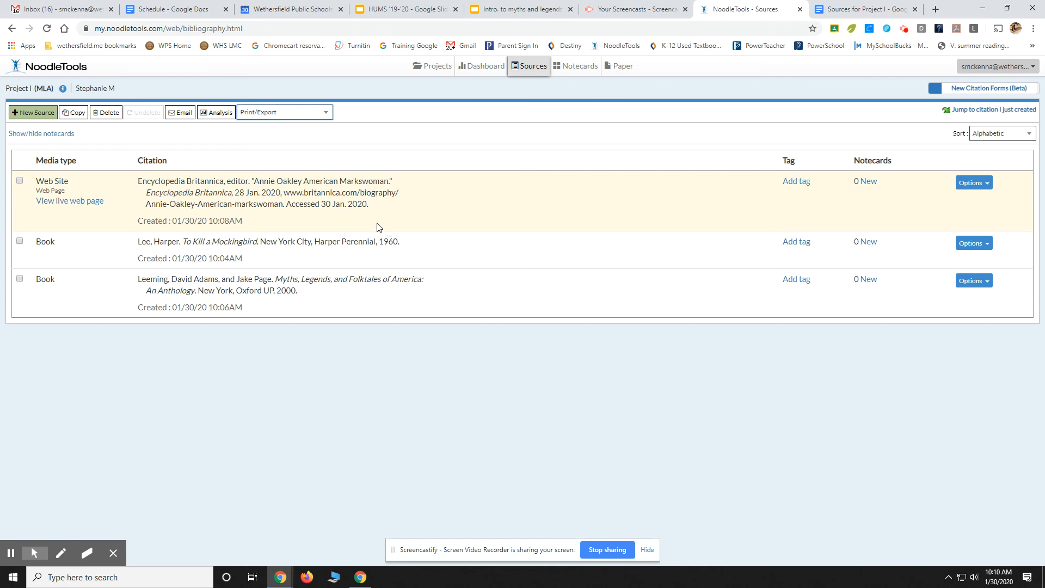
click(32, 111)
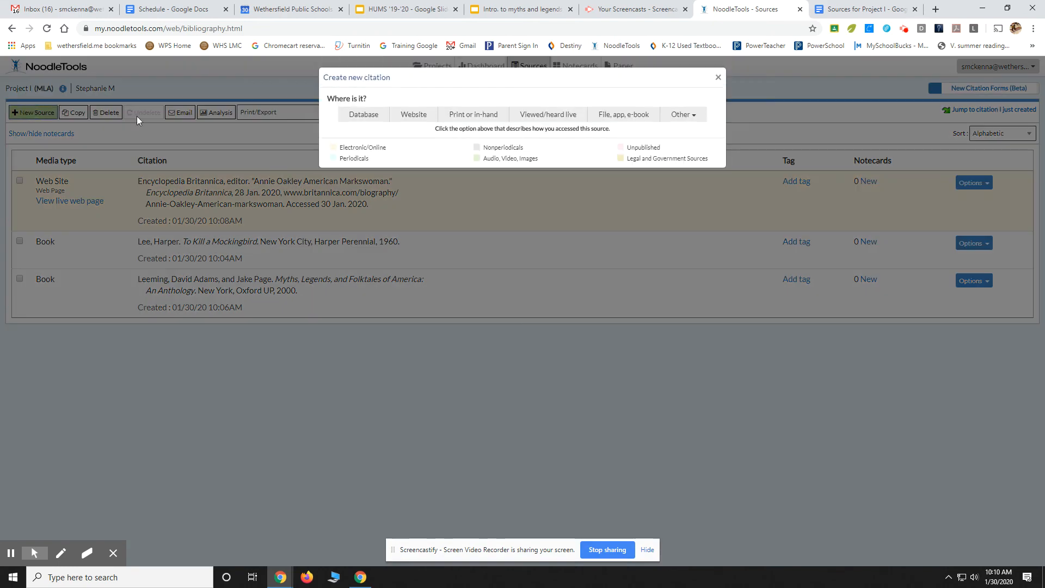
click(418, 117)
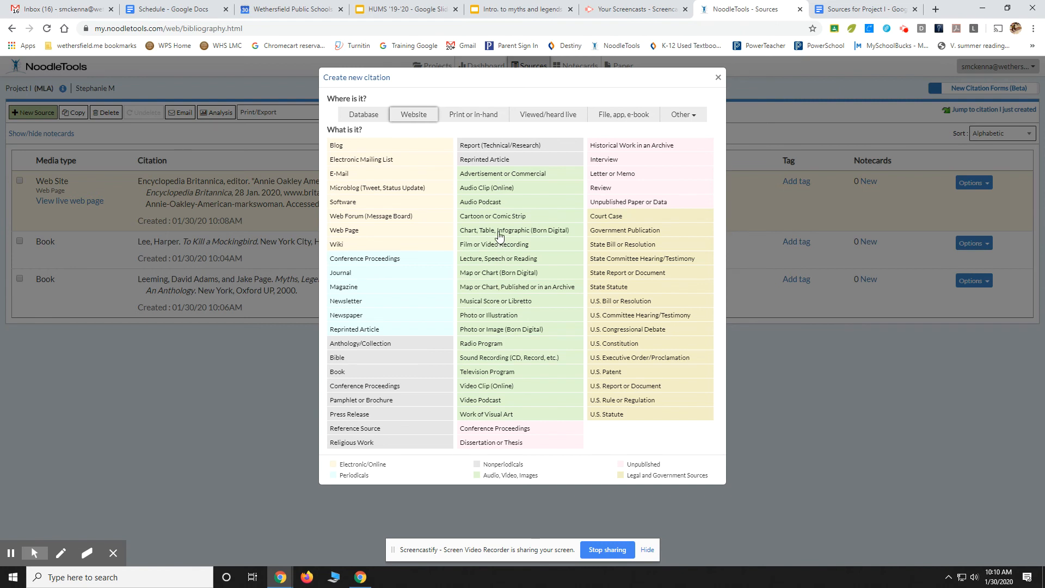
click(505, 316)
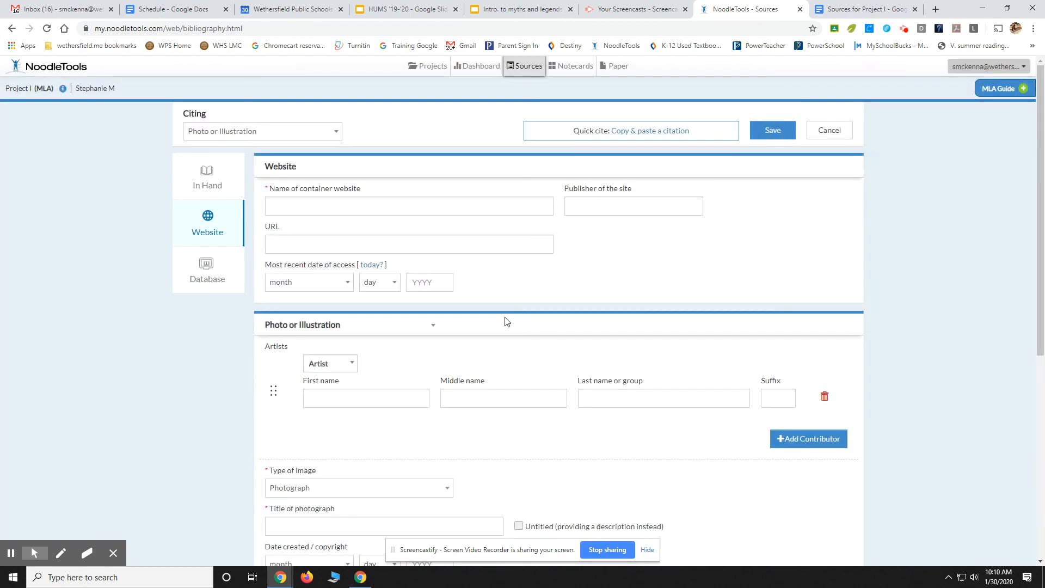
click(362, 203)
click(334, 245)
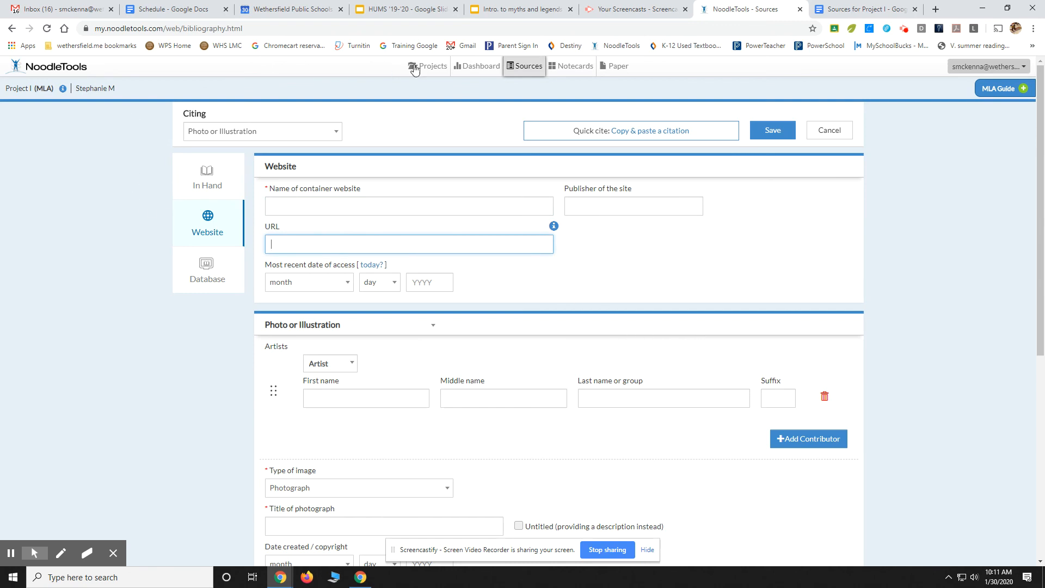
click(12, 29)
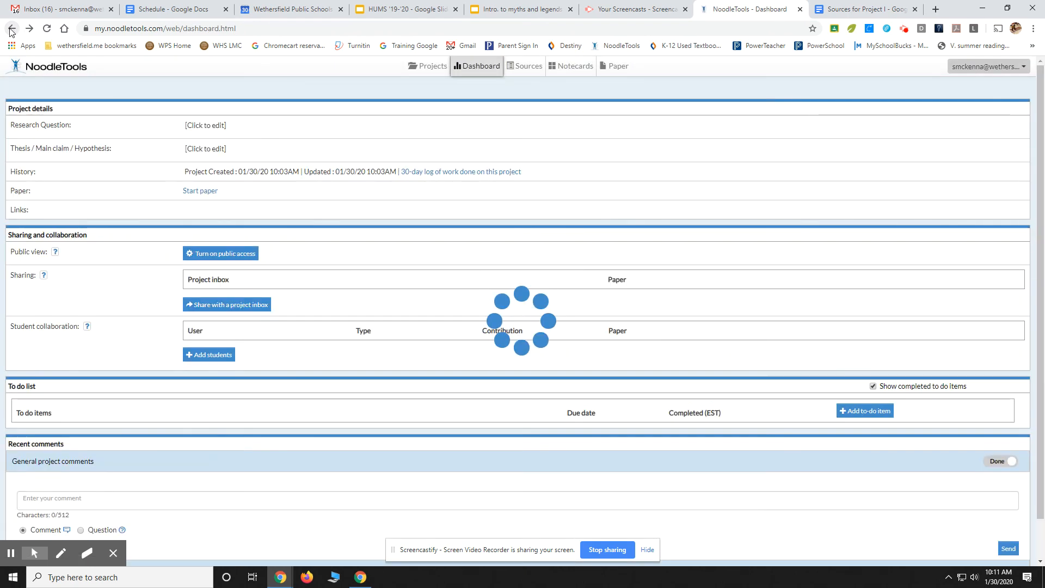
click(515, 70)
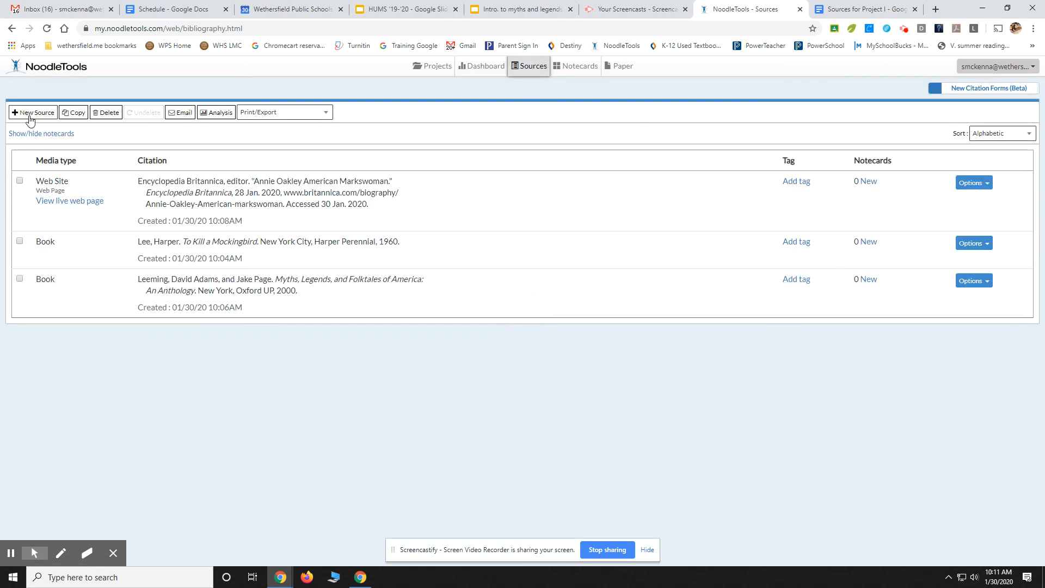
Start a new website source citation with Video Clip (Online) as the source type
click(28, 114)
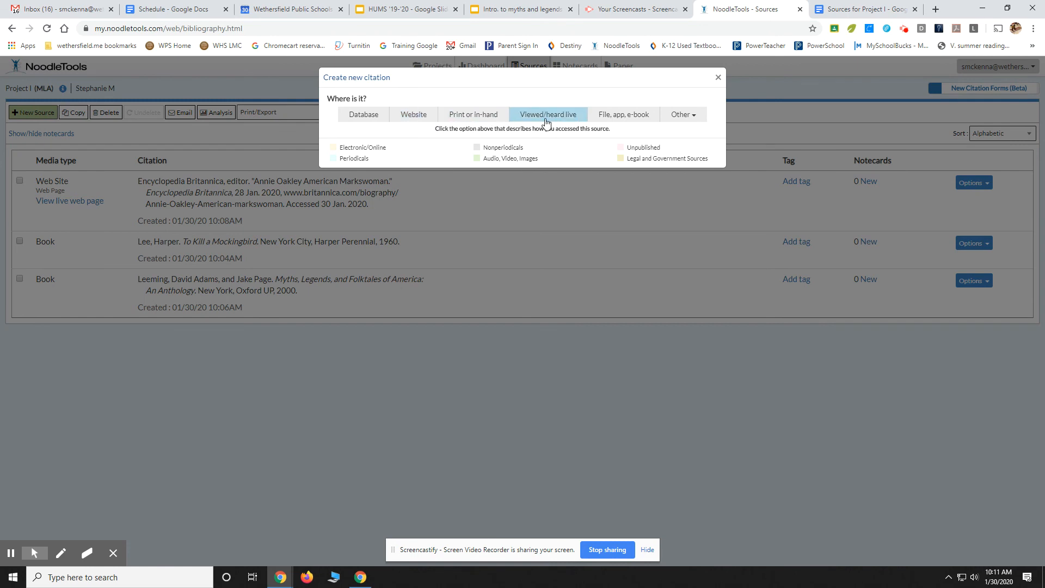
click(415, 121)
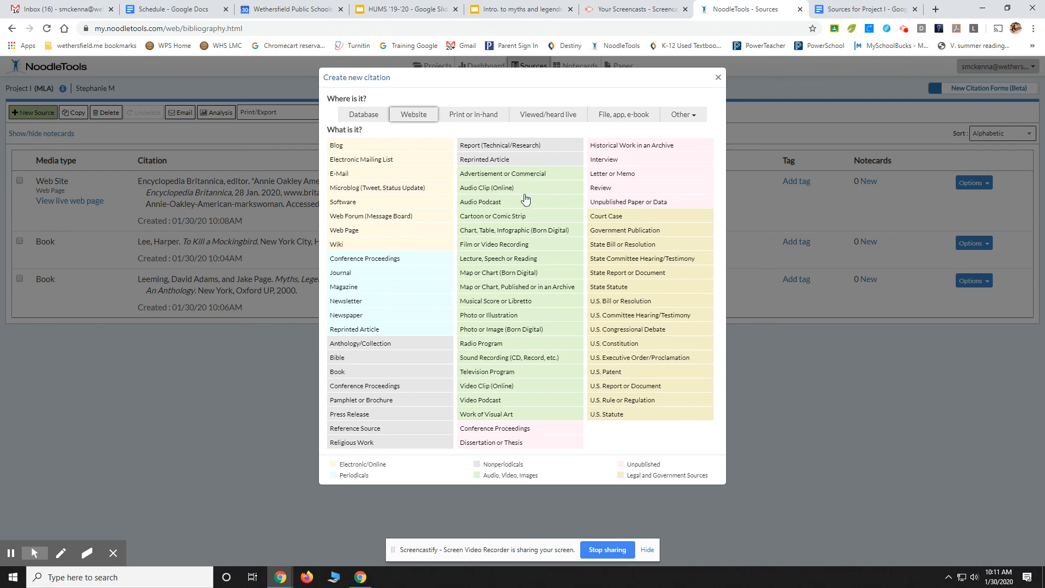
click(493, 387)
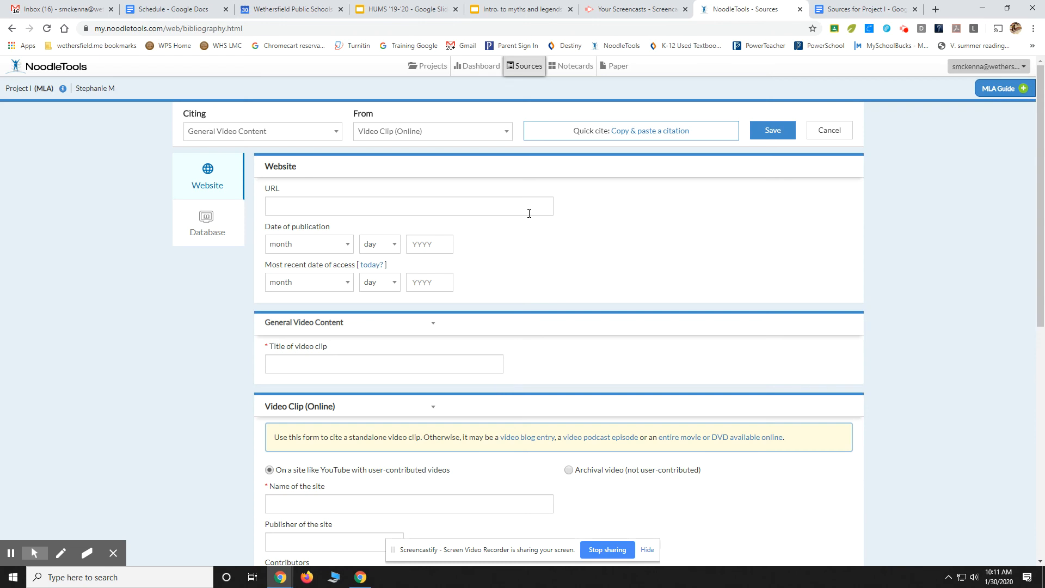
Examine the online video clip citation fields, leave the form unsaved for the source list, and switch to the exported Google Docs Works Cited
click(294, 202)
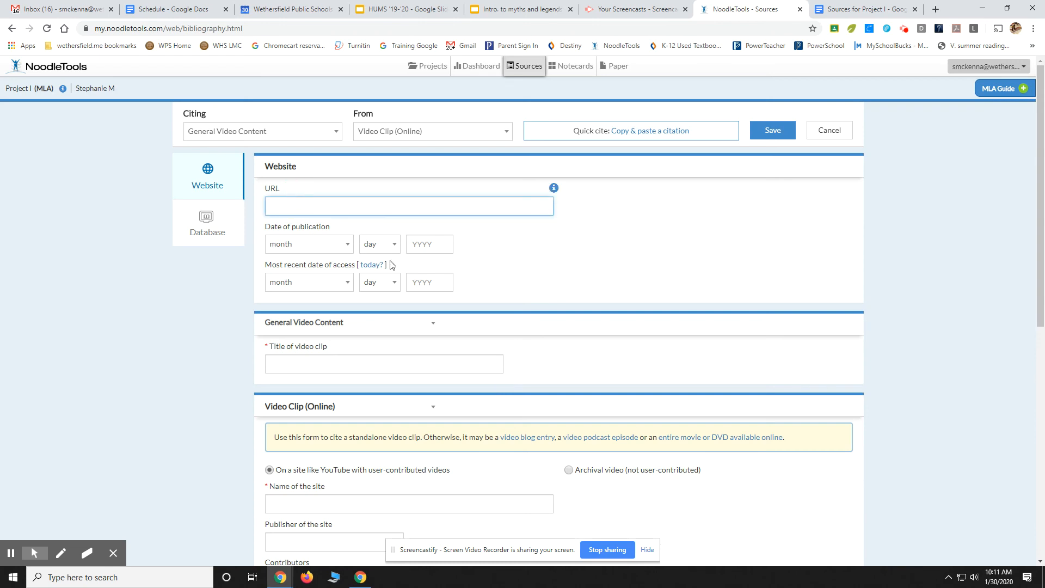
scroll(597, 261, down, 1)
scroll(597, 261, down, 2)
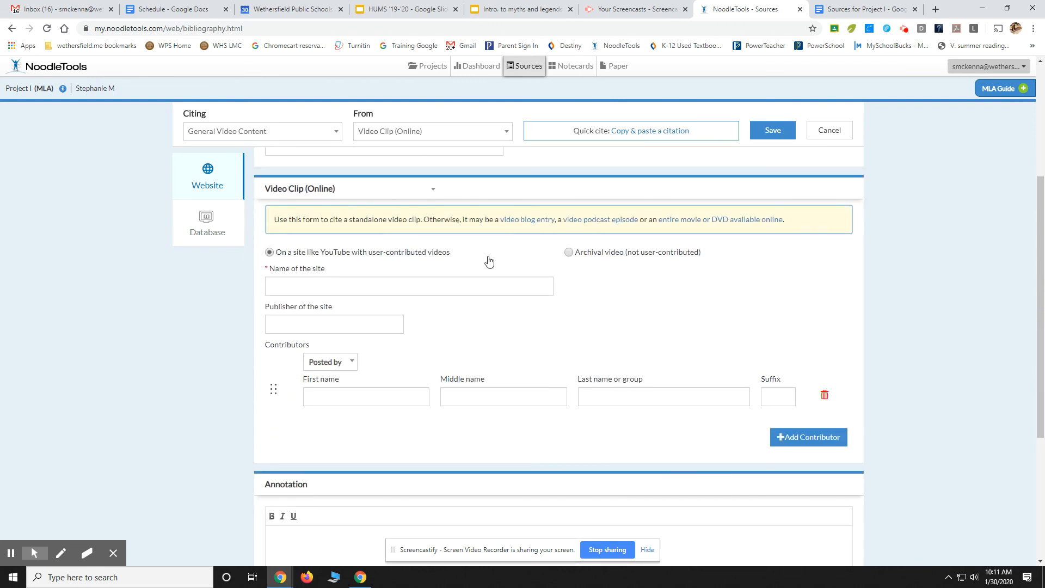
scroll(503, 261, up, 3)
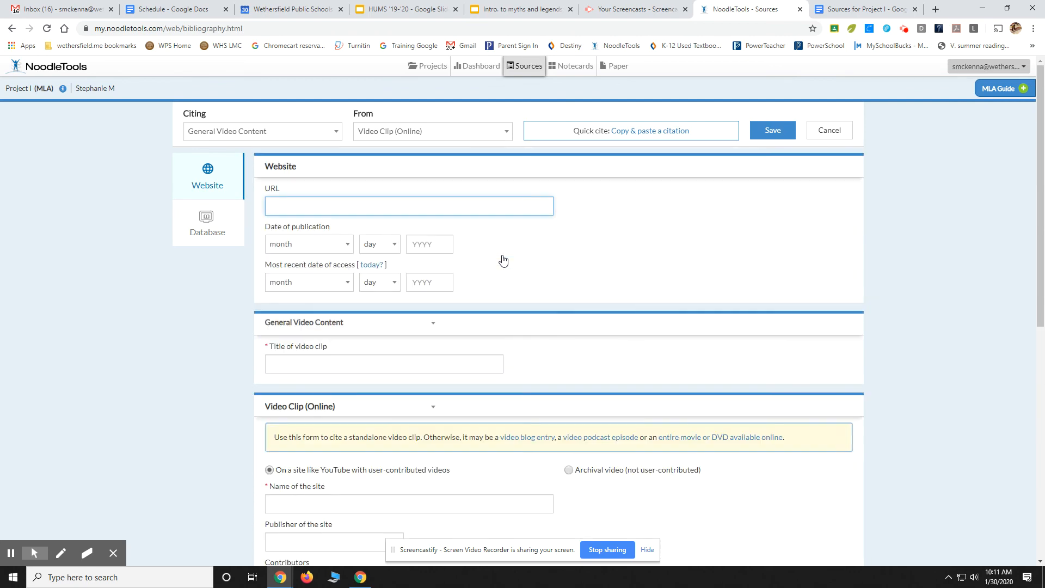
click(529, 70)
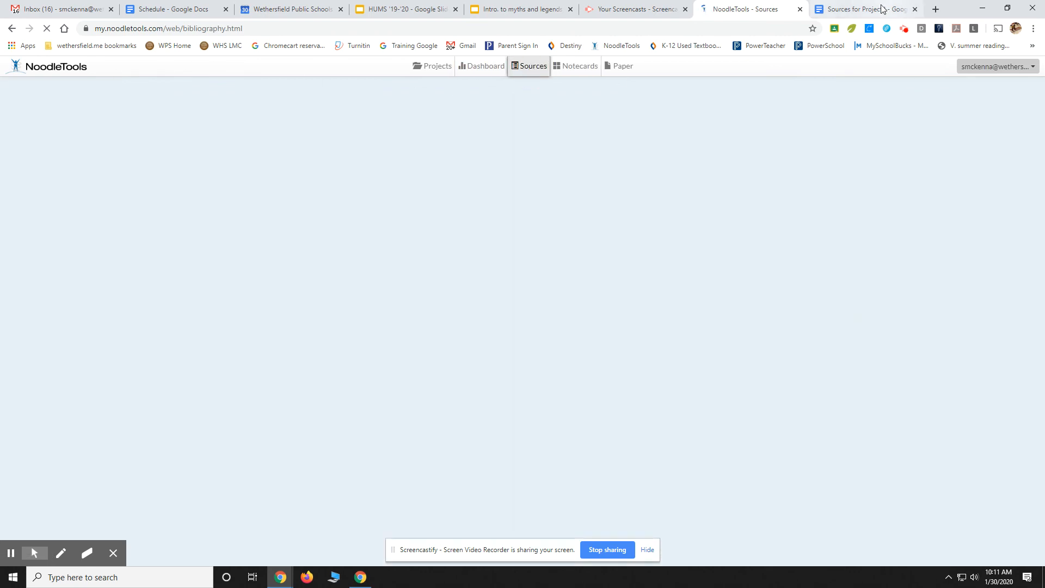
click(882, 9)
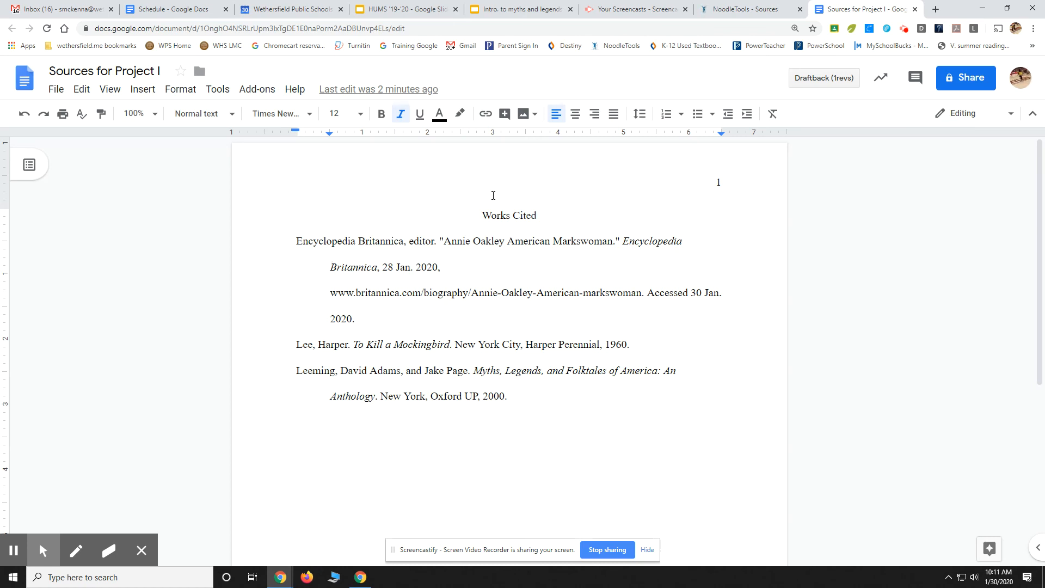